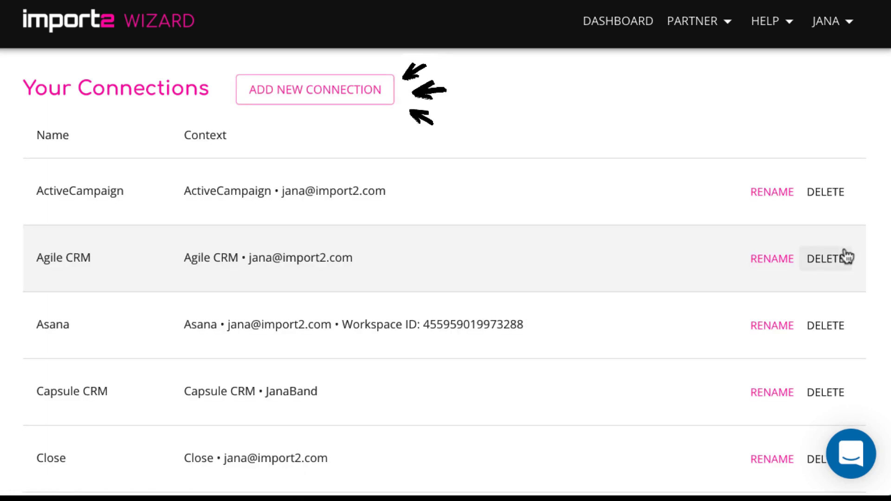
# - Pick Teamwork CRM from the services list as a new connection and start granting access
pyautogui.click(356, 101)
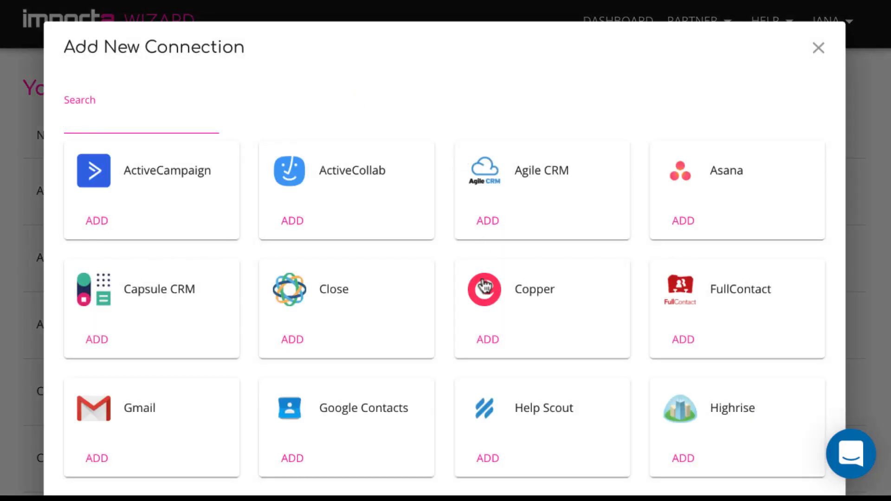
pyautogui.scroll(-5, 485, 287)
pyautogui.scroll(-6, 484, 283)
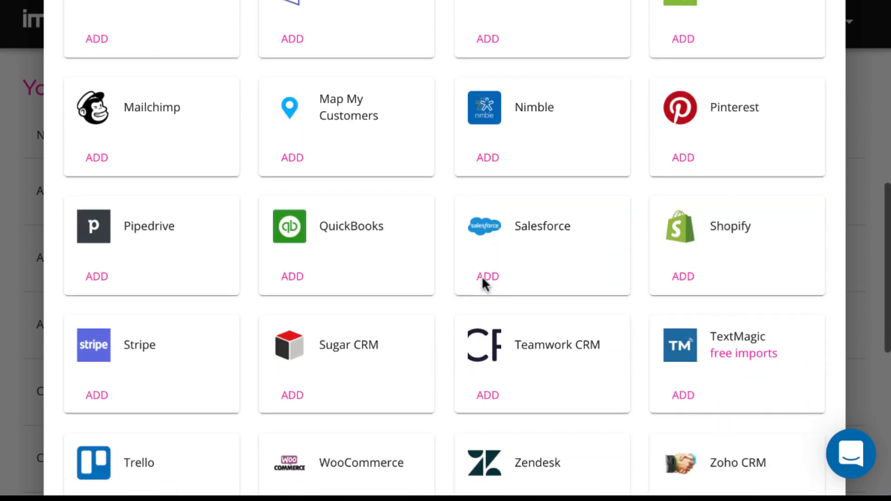
pyautogui.click(492, 394)
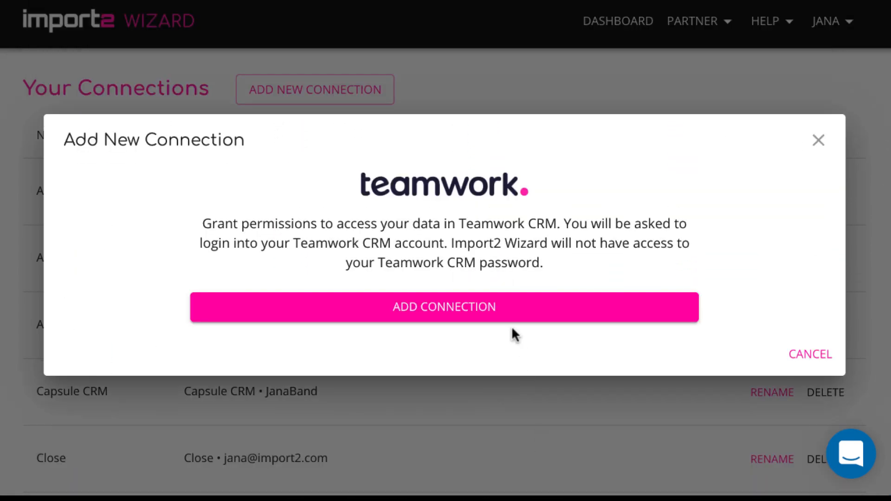
pyautogui.click(509, 310)
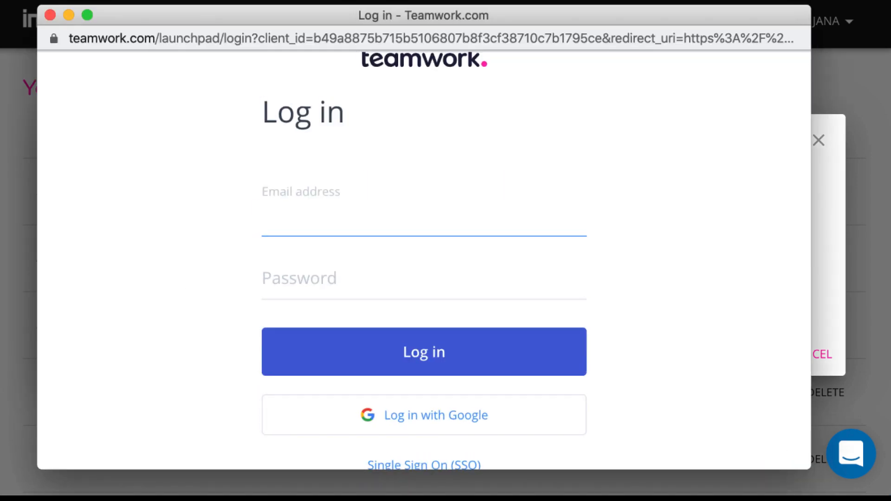
# - Sign in to Teamwork with the account e-mail and password, then return to the dashboard
pyautogui.press('Tab')
pyautogui.write('•••••••')
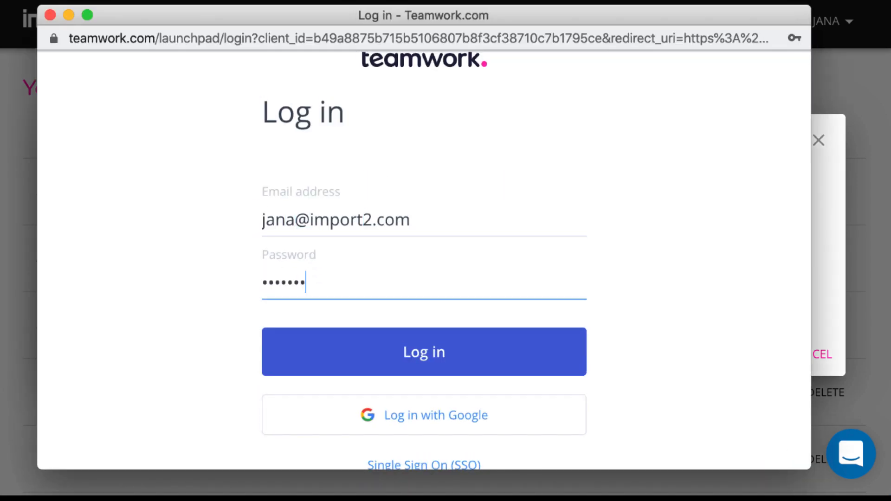
pyautogui.click(416, 347)
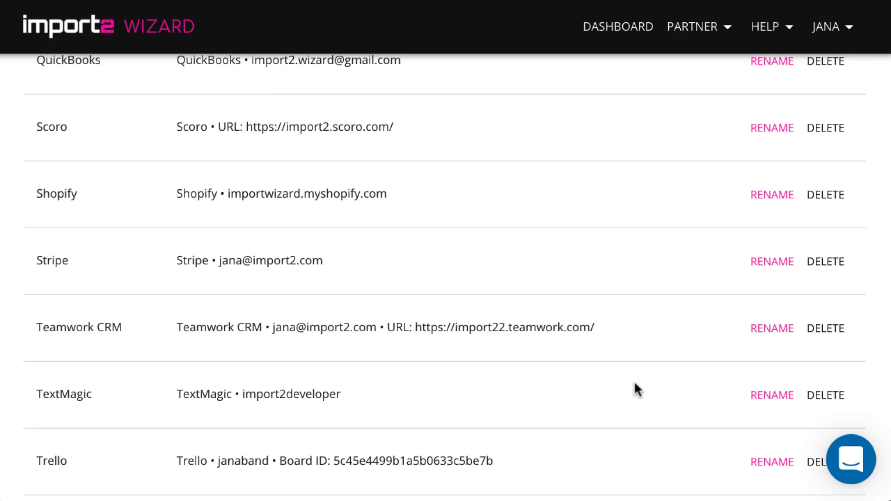
pyautogui.click(627, 37)
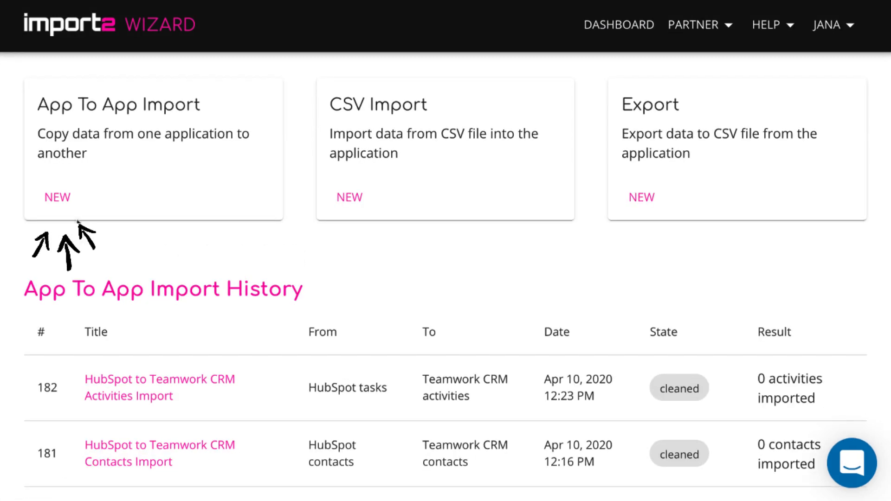
# - Start a new App To App Import with HubSpot as the source application
pyautogui.click(62, 204)
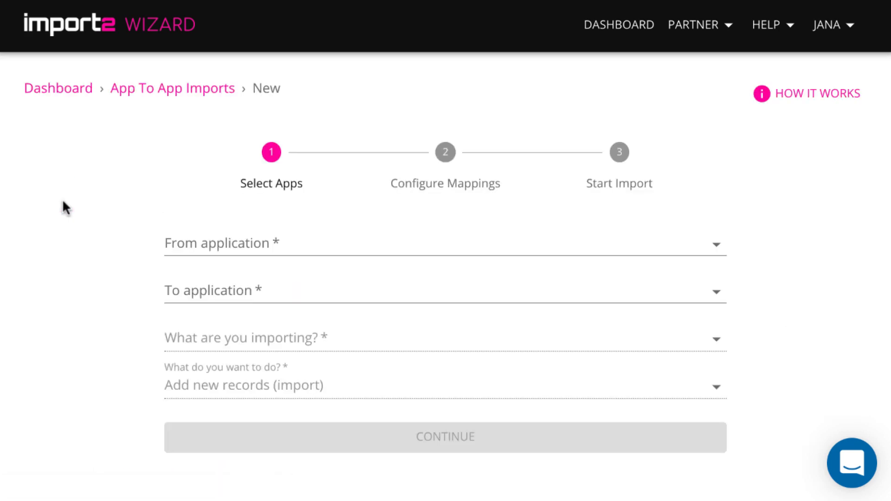
pyautogui.click(191, 245)
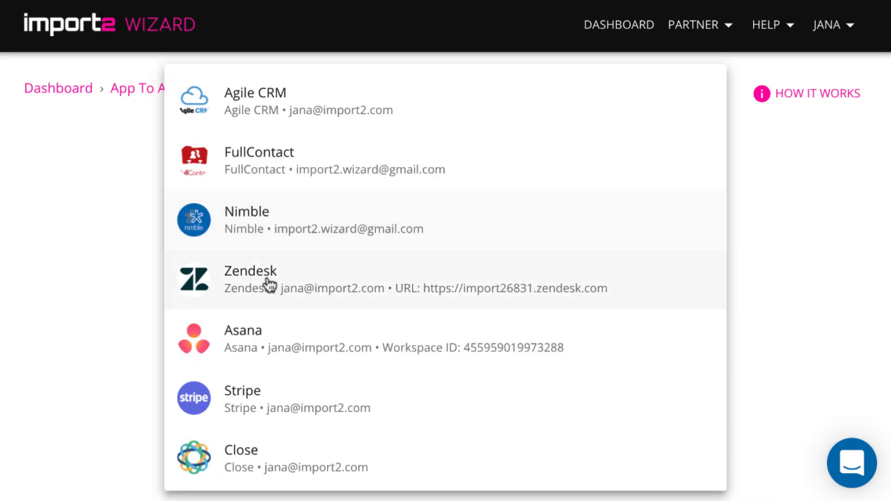
pyautogui.scroll(-6, 372, 319)
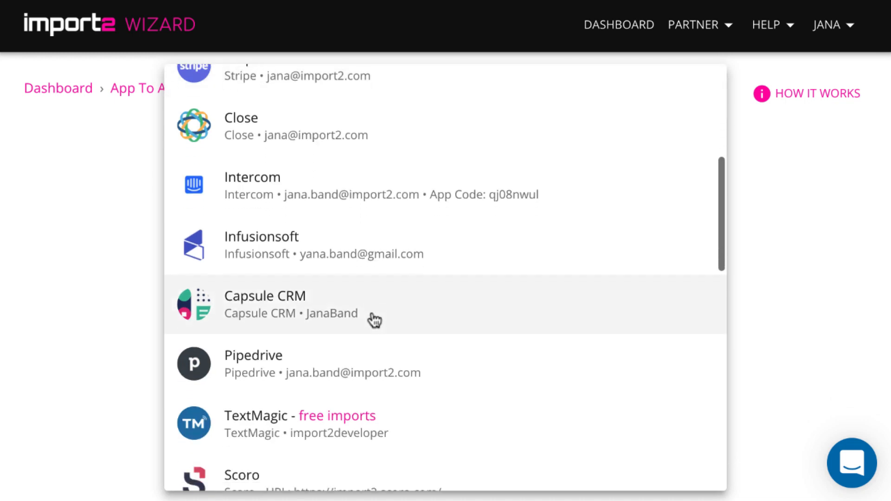
pyautogui.scroll(-9, 375, 321)
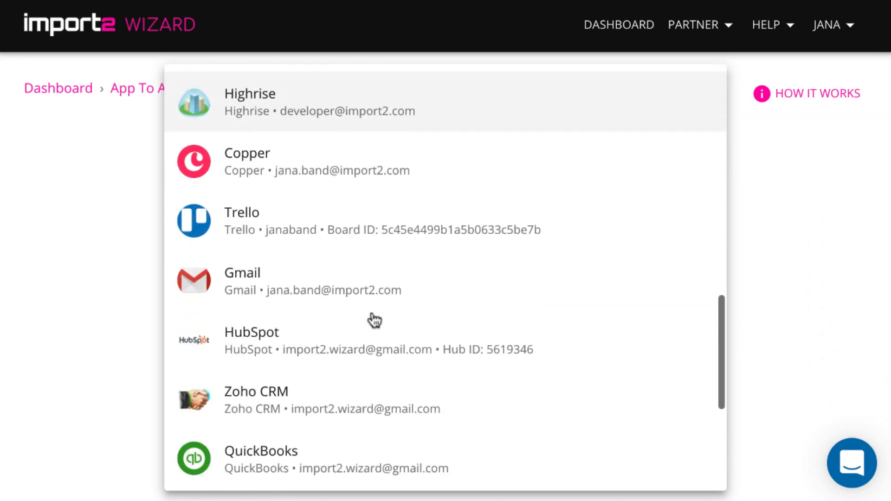
pyautogui.scroll(-6, 375, 320)
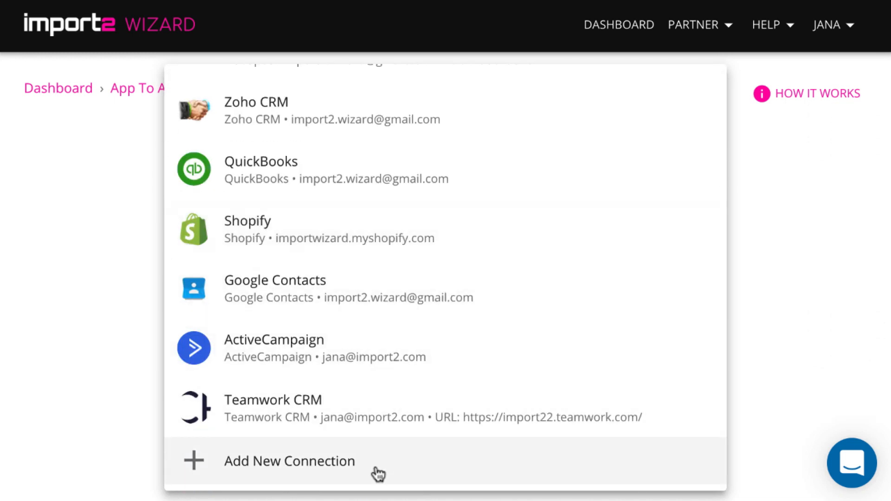
pyautogui.scroll(4, 378, 342)
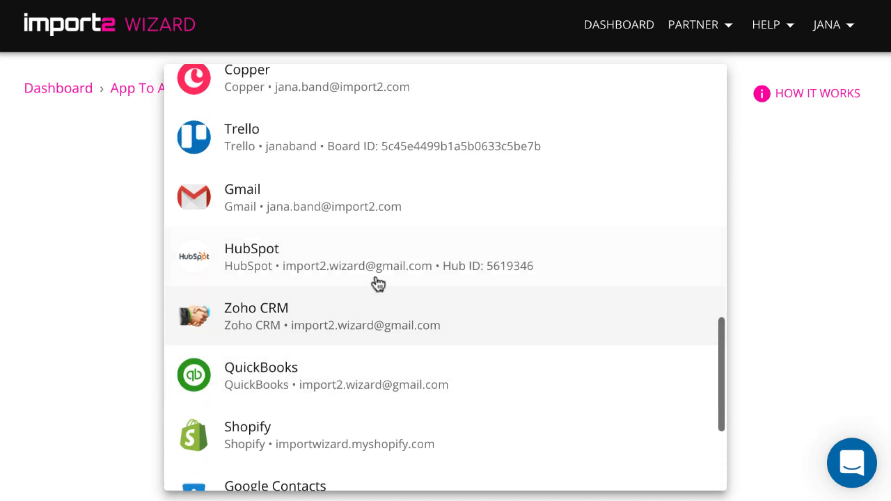
pyautogui.click(377, 269)
# - Set Teamwork CRM as the destination application
pyautogui.click(367, 319)
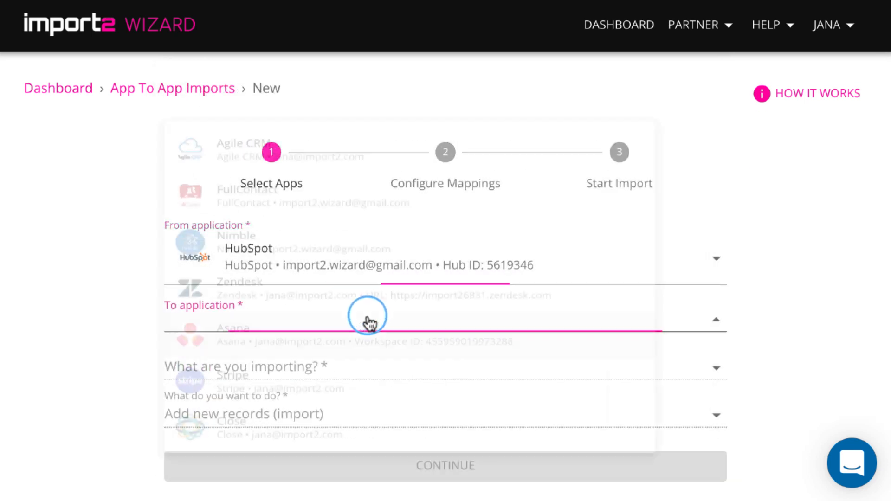
pyautogui.scroll(-8, 371, 335)
pyautogui.scroll(-10, 378, 375)
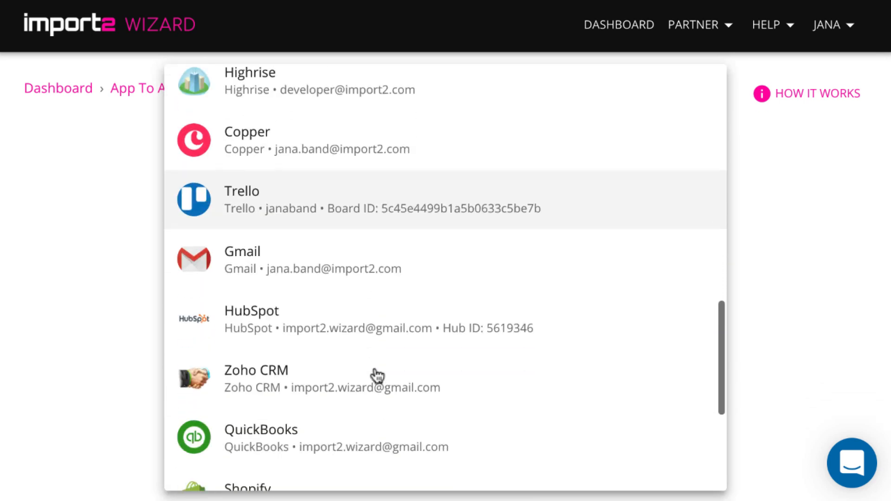
pyautogui.click(363, 431)
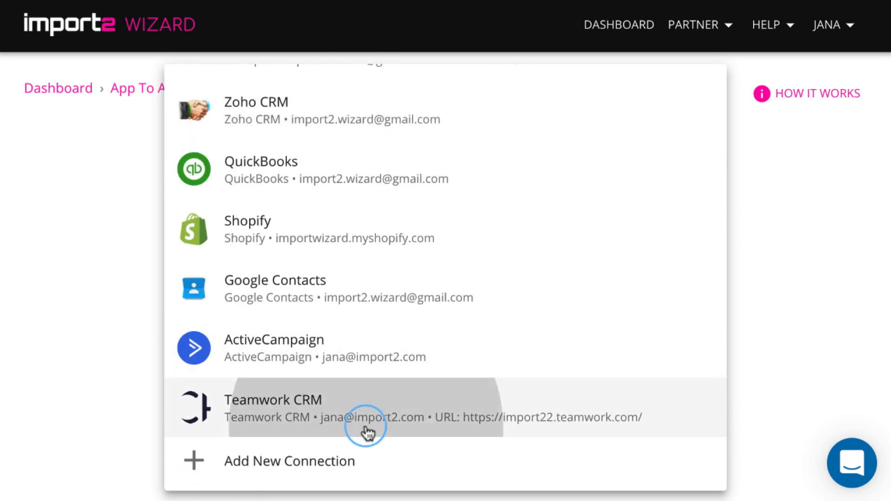
pyautogui.click(351, 399)
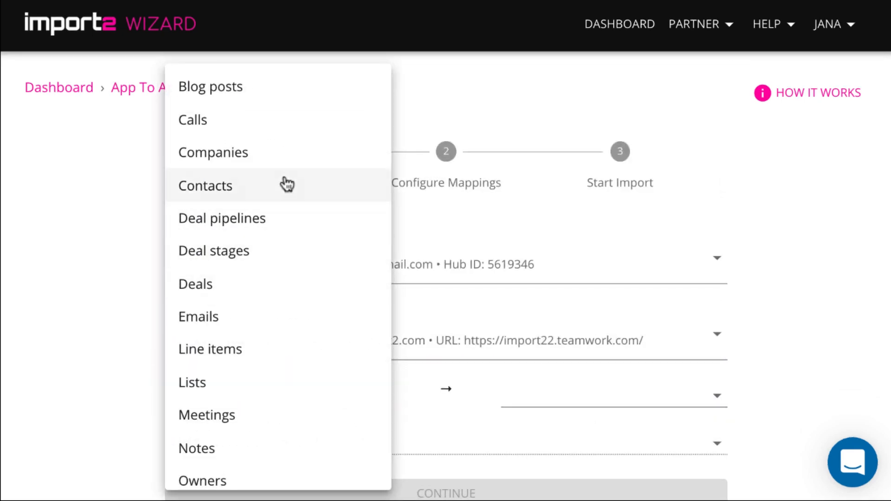
# - Import HubSpot Contacts into Teamwork CRM Contacts with Add new records (import), then continue
pyautogui.click(285, 184)
pyautogui.click(504, 398)
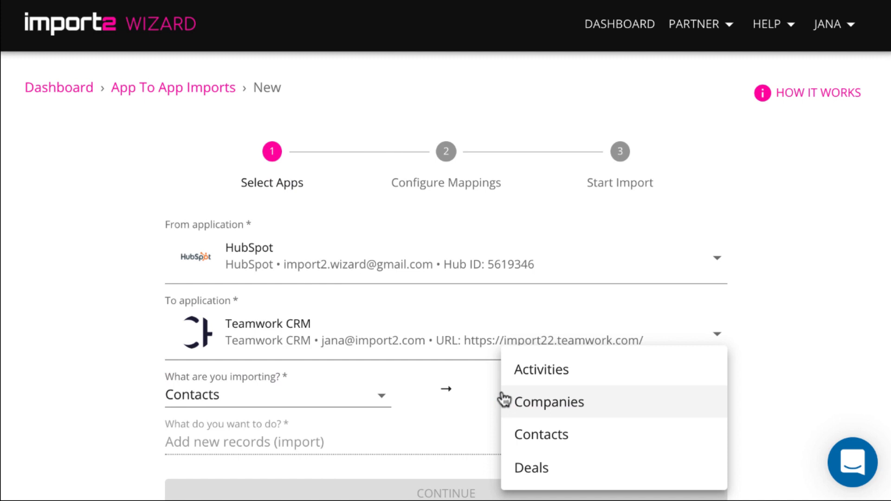
pyautogui.click(552, 435)
pyautogui.click(455, 445)
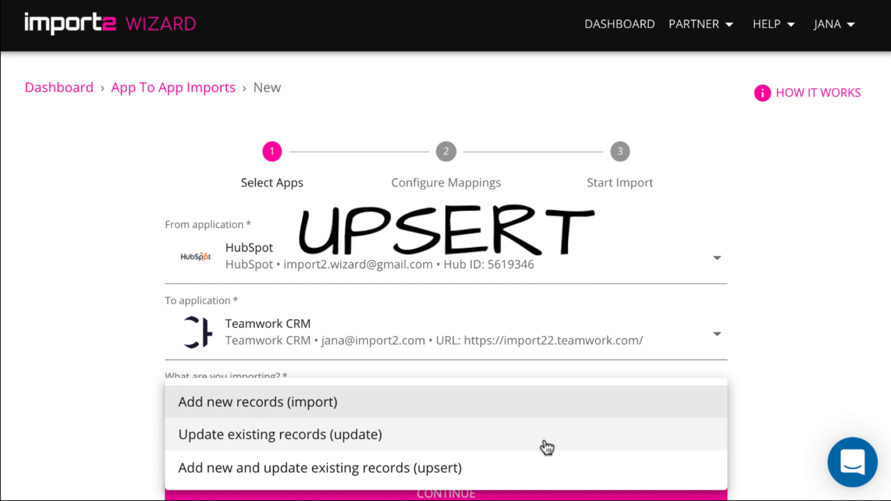
pyautogui.click(538, 411)
pyautogui.scroll(-1, 510, 480)
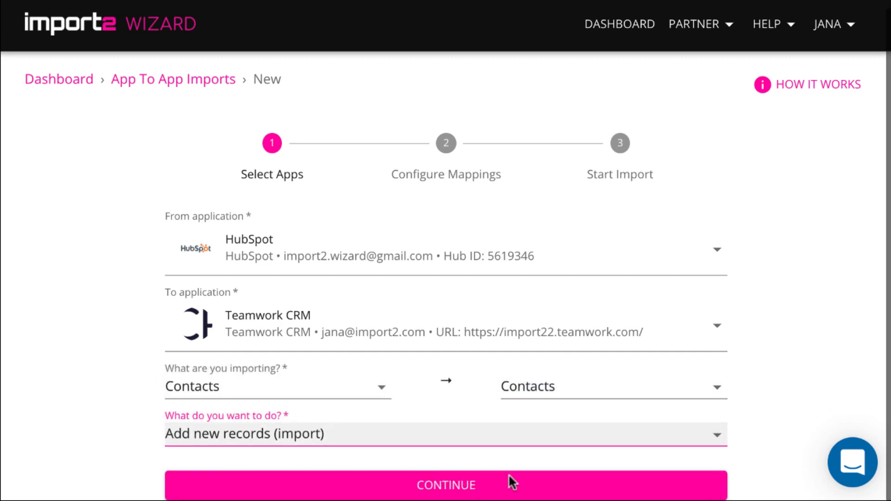
pyautogui.click(509, 476)
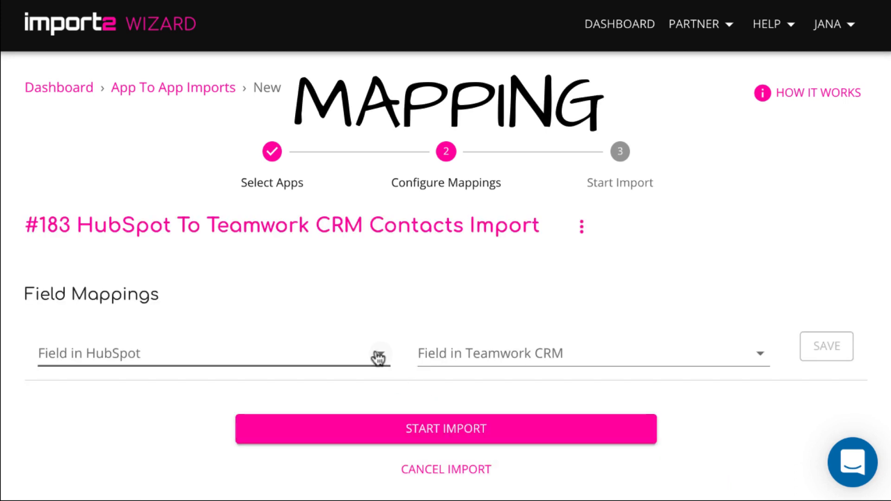
# - Map HubSpot First Name to Teamwork CRM First name and save it
pyautogui.click(378, 358)
pyautogui.write('first na')
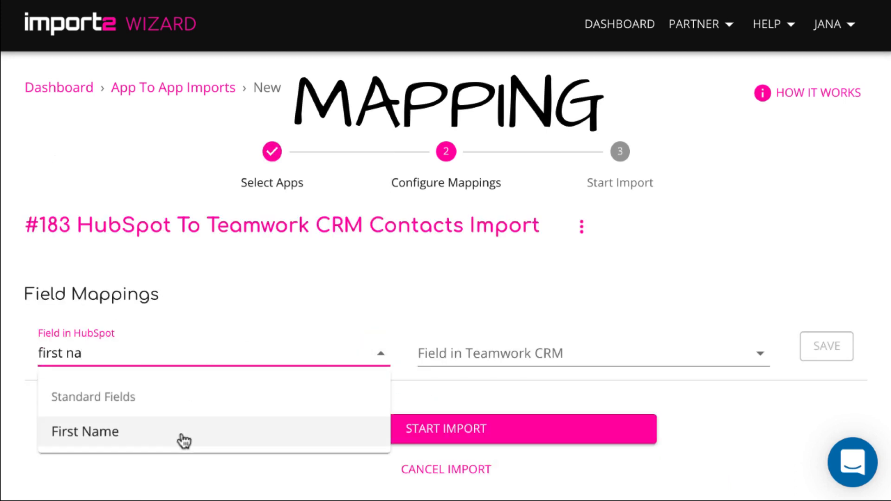
pyautogui.click(176, 431)
pyautogui.click(484, 356)
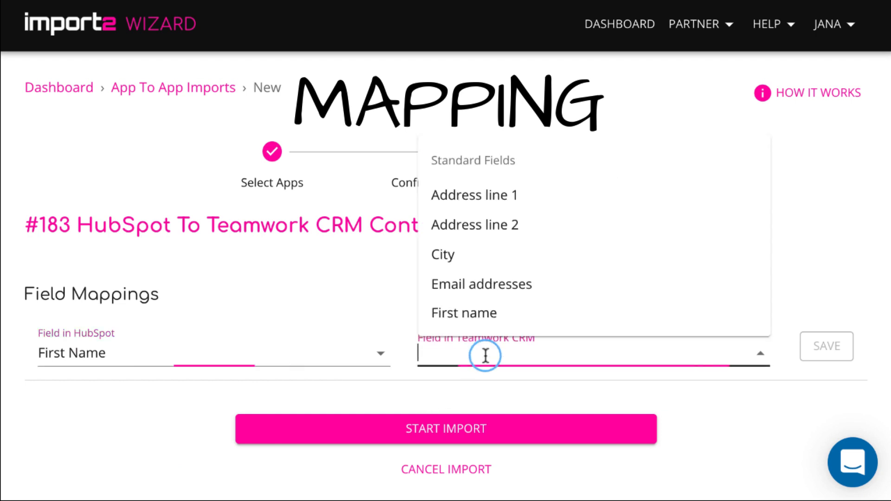
pyautogui.write('fir')
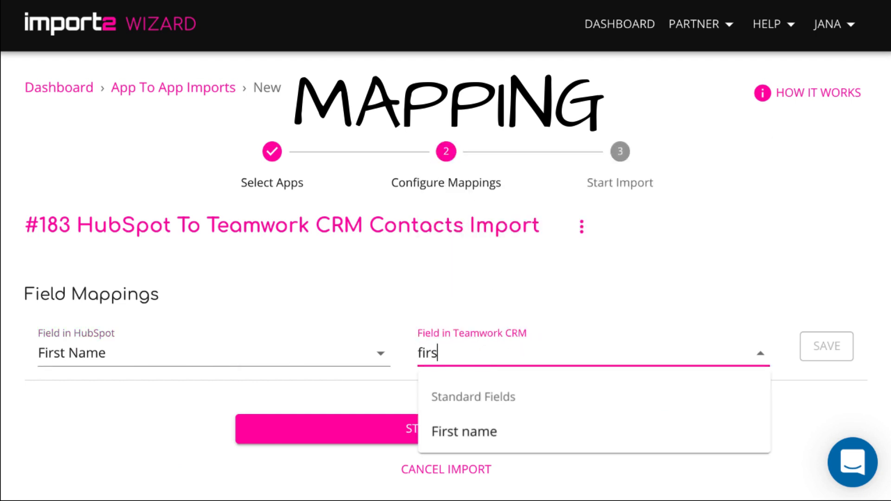
pyautogui.write('s')
pyautogui.click(462, 429)
pyautogui.click(822, 357)
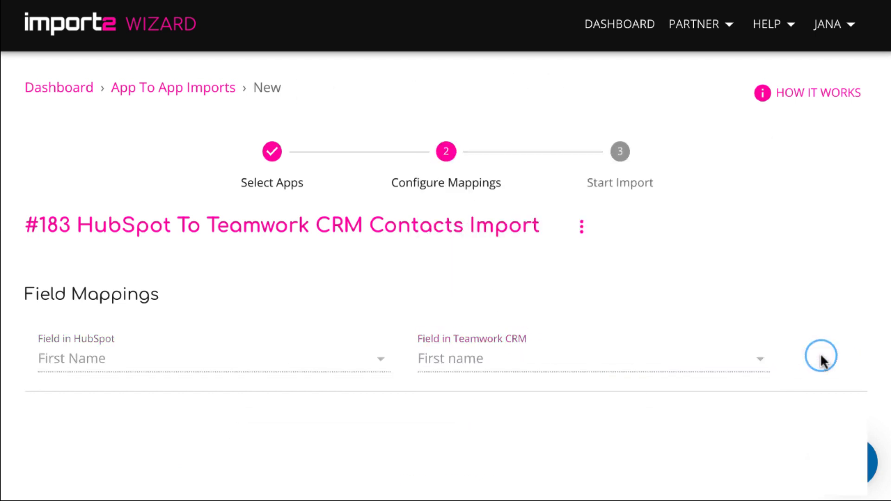
# - Map HubSpot Last Name to Teamwork CRM Last name and save it
pyautogui.scroll(-3, 712, 390)
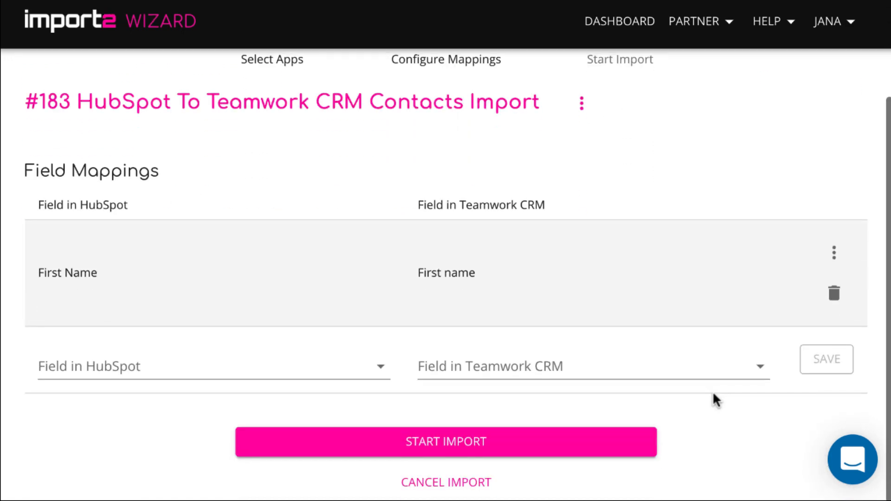
pyautogui.click(349, 371)
pyautogui.write('las')
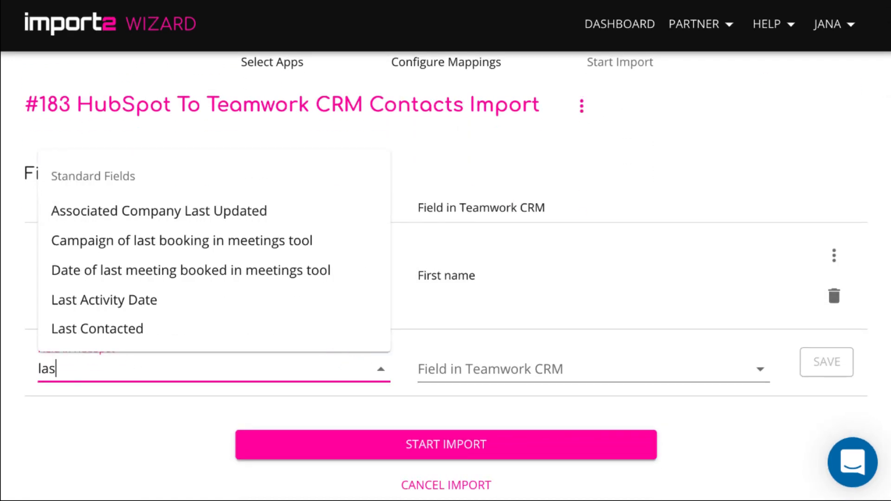
pyautogui.write('t na')
pyautogui.click(287, 437)
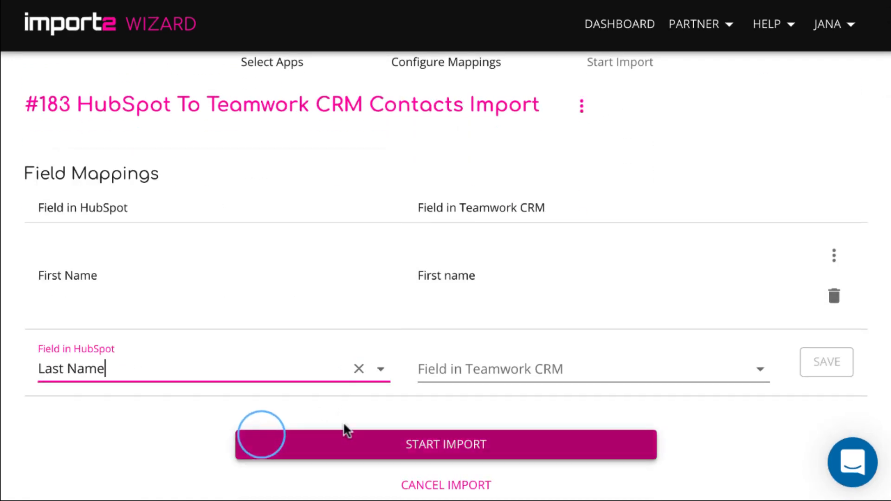
pyautogui.click(483, 366)
pyautogui.write('la')
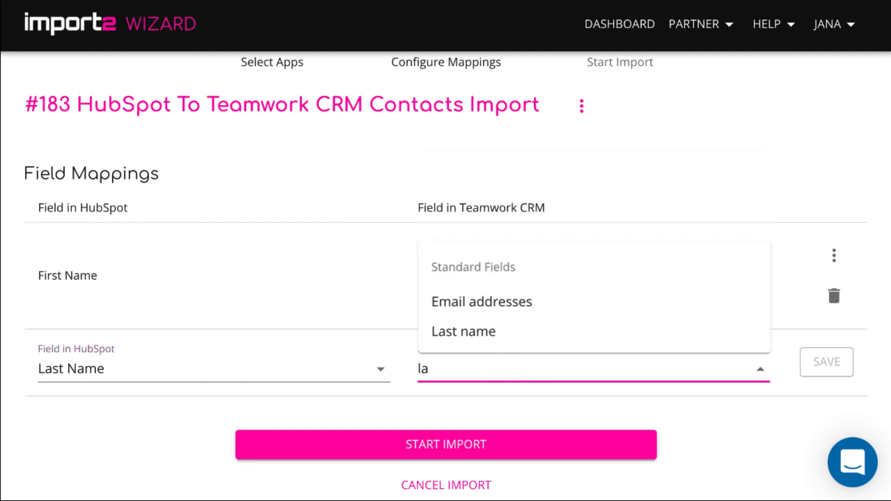
pyautogui.write('s')
pyautogui.click(453, 447)
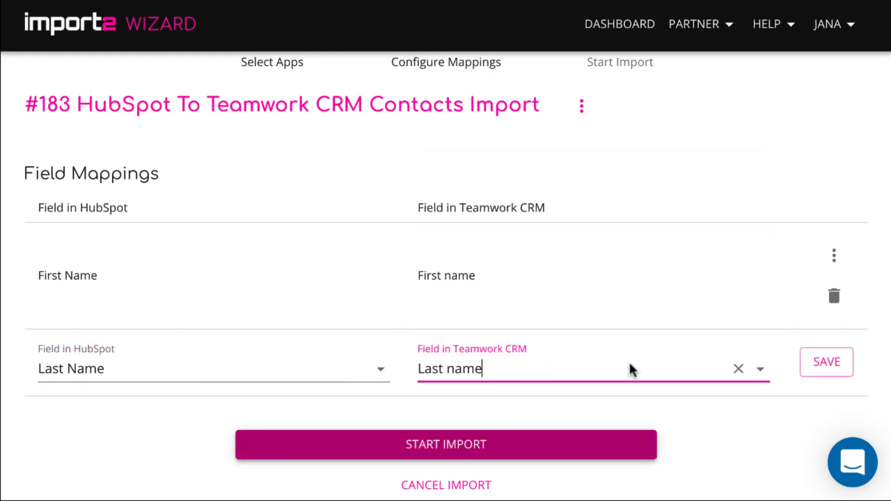
pyautogui.click(830, 368)
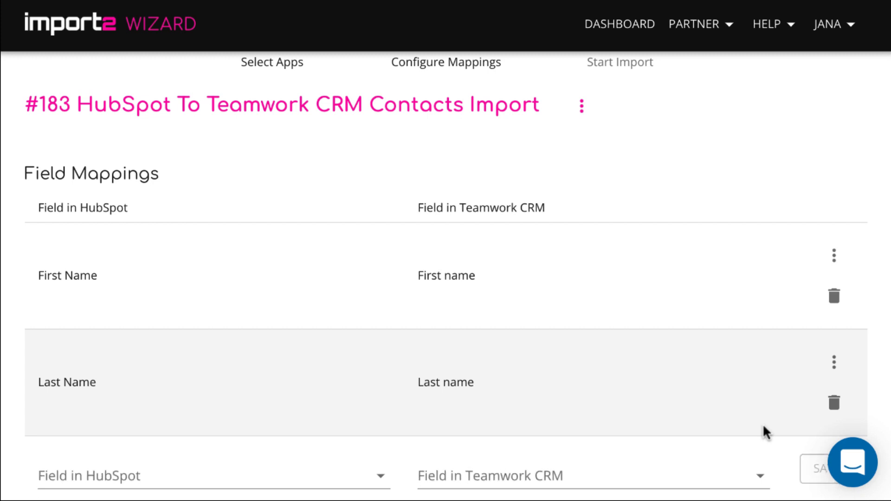
# - Map HubSpot Email to Teamwork CRM Email addresses and save it
pyautogui.scroll(-2, 762, 425)
pyautogui.click(352, 371)
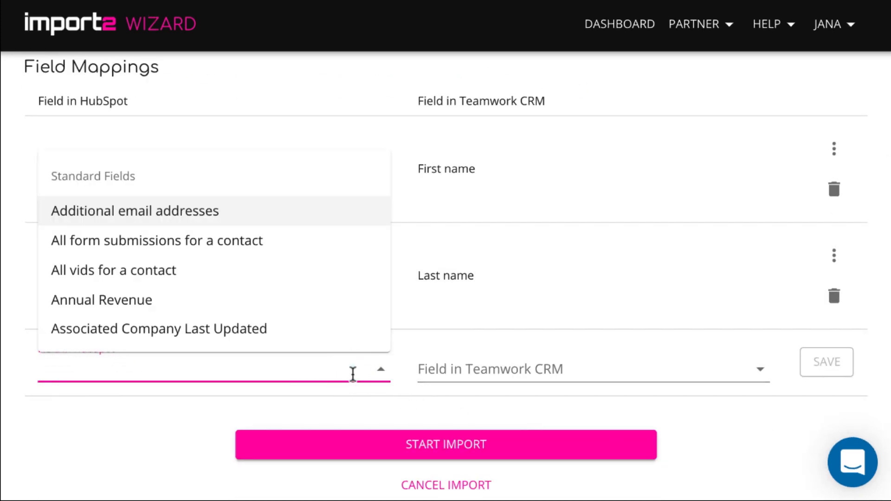
pyautogui.write('emai')
pyautogui.click(79, 298)
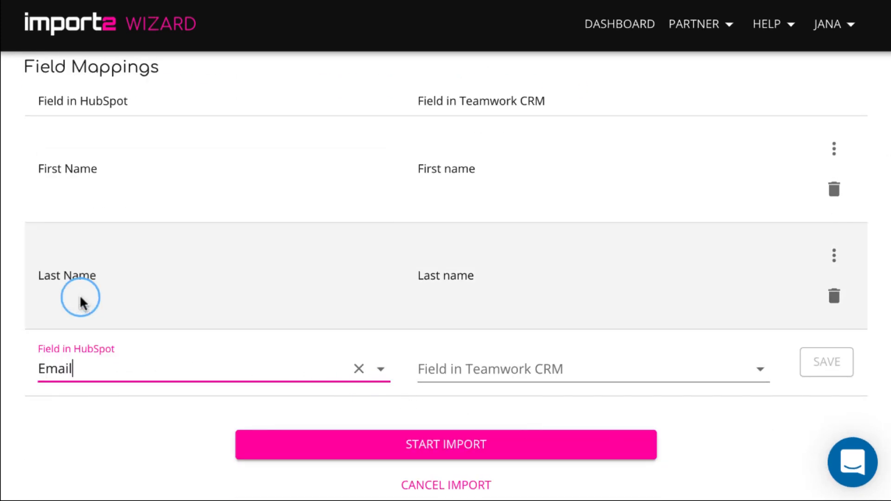
pyautogui.click(454, 365)
pyautogui.write('email')
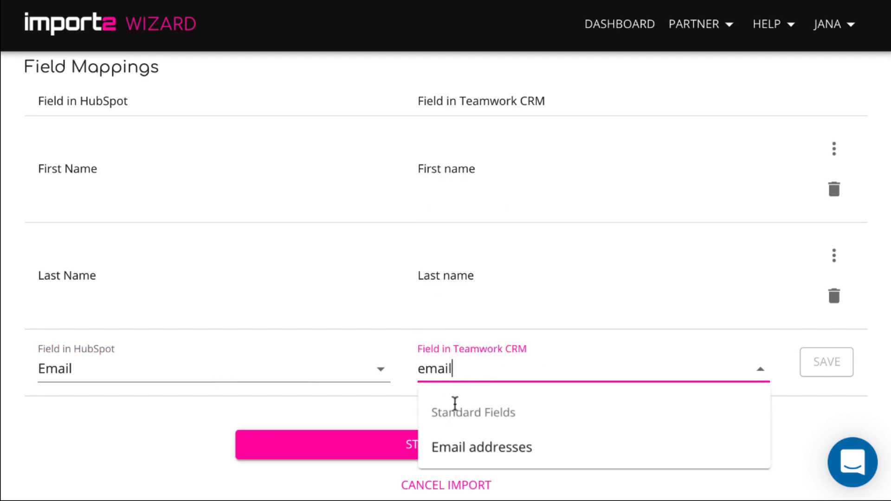
pyautogui.click(477, 446)
pyautogui.click(830, 363)
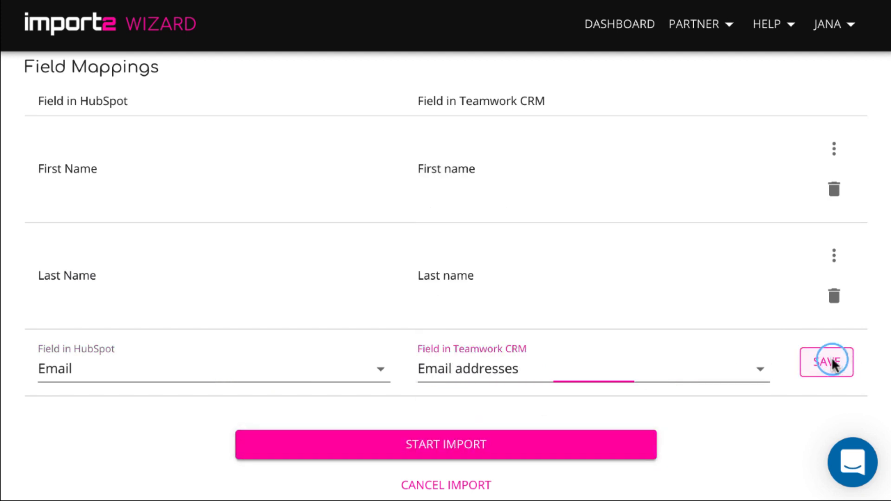
# - Map HubSpot Job Title to Teamwork CRM Title and save it
pyautogui.scroll(-3, 741, 429)
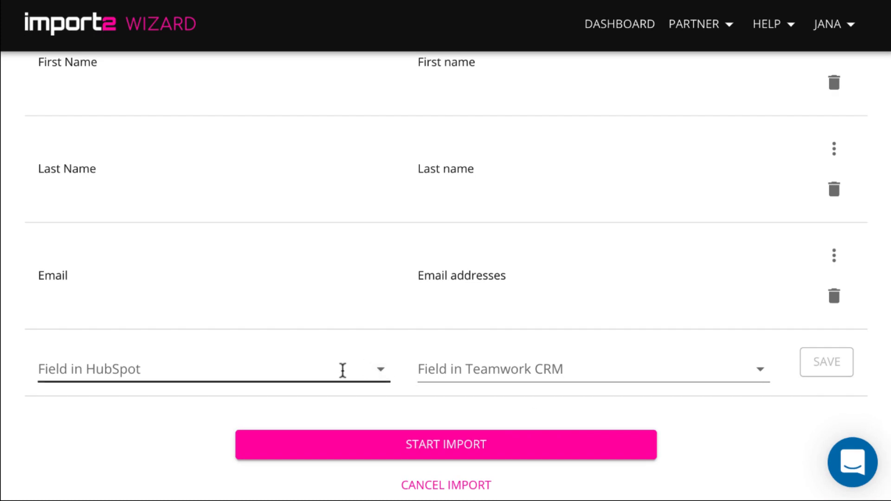
pyautogui.click(374, 371)
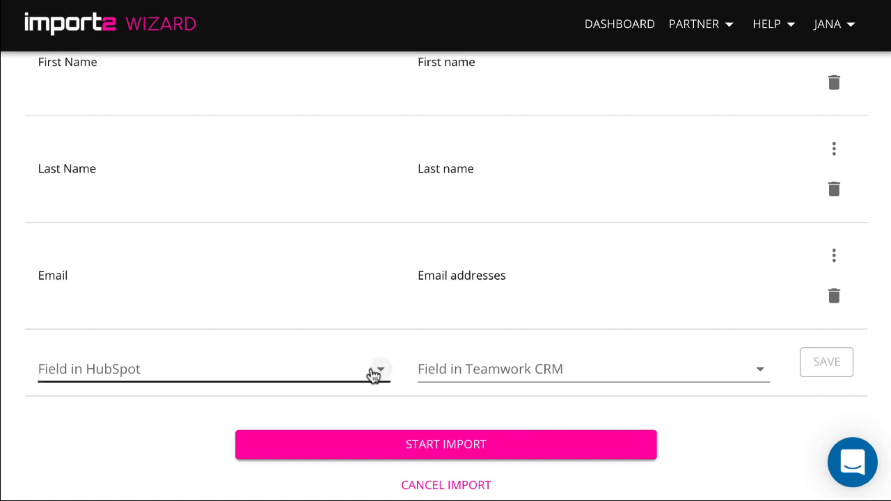
pyautogui.write('tite')
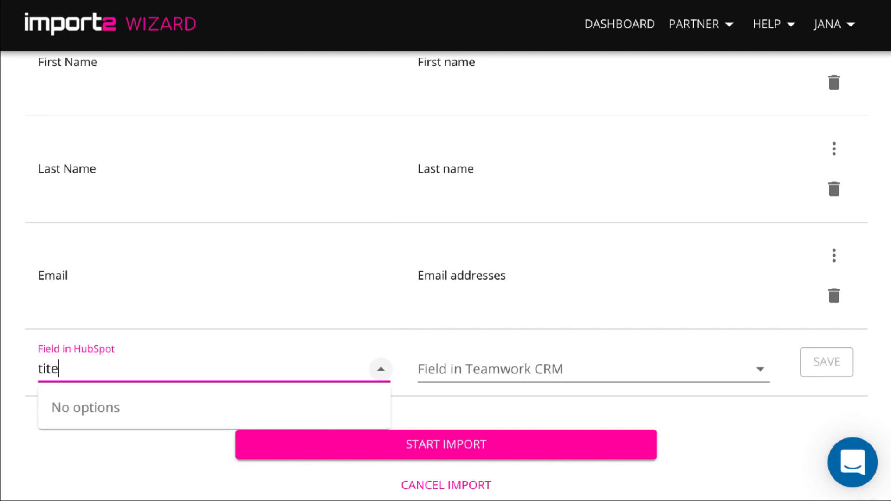
pyautogui.press('BackSpace')
pyautogui.click(125, 304)
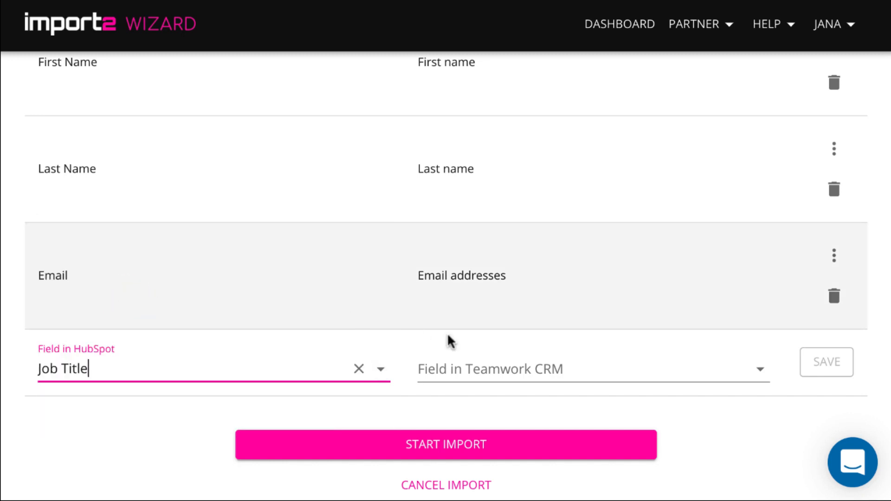
pyautogui.click(465, 368)
pyautogui.write('tit')
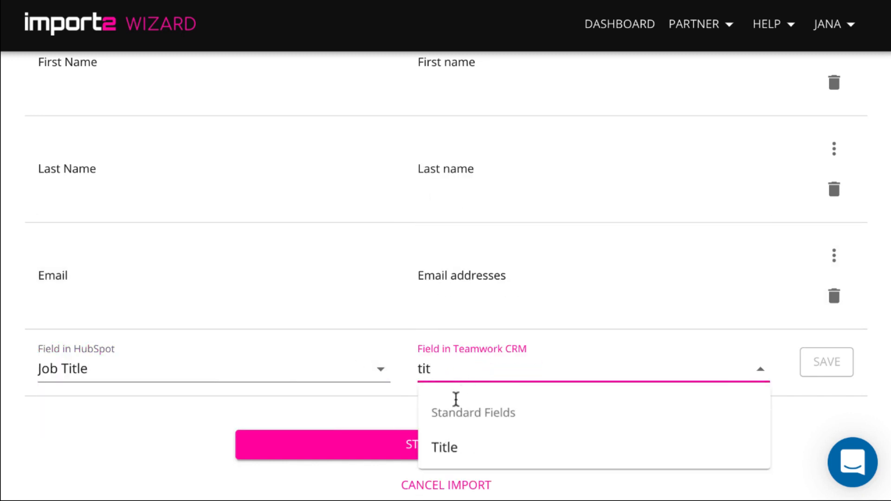
pyautogui.click(454, 447)
pyautogui.click(827, 363)
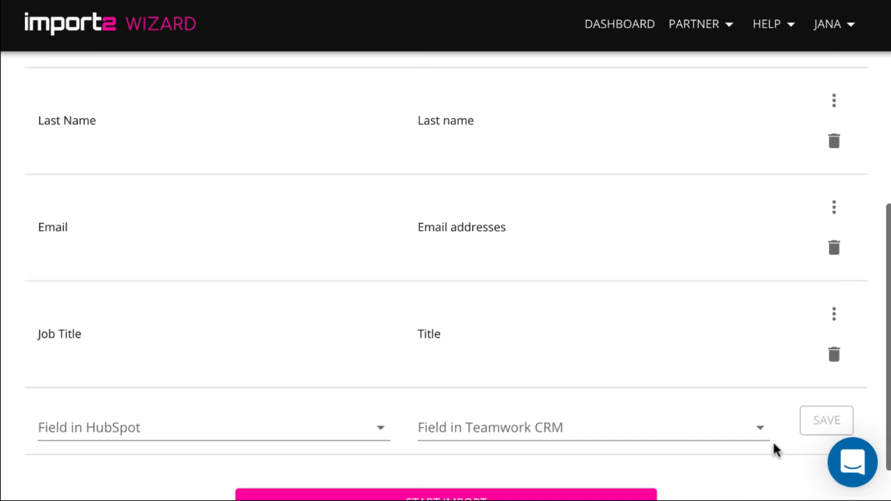
pyautogui.scroll(-2, 534, 440)
pyautogui.scroll(4, 456, 369)
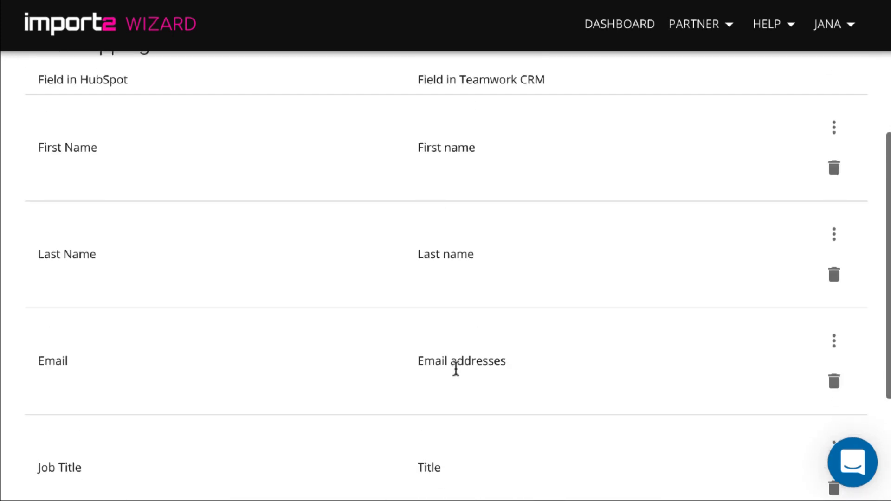
pyautogui.scroll(-5, 456, 369)
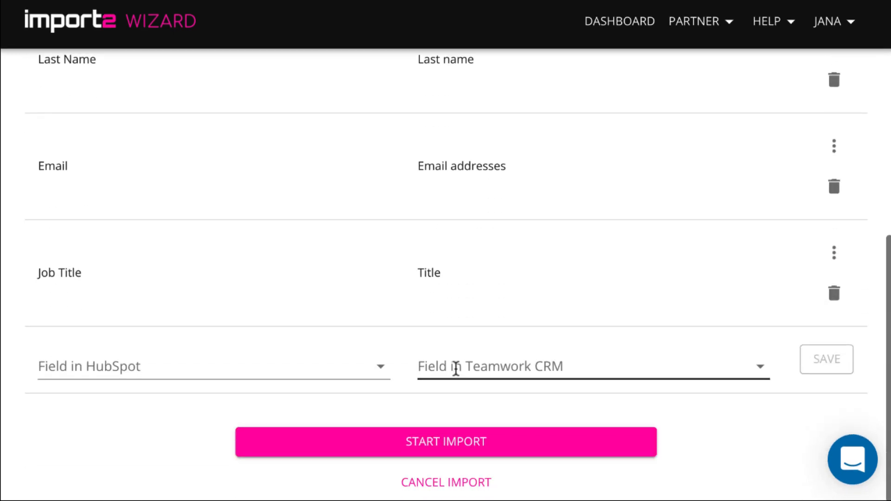
# - Start the contacts import and review the Imported Items table of created records
pyautogui.click(481, 454)
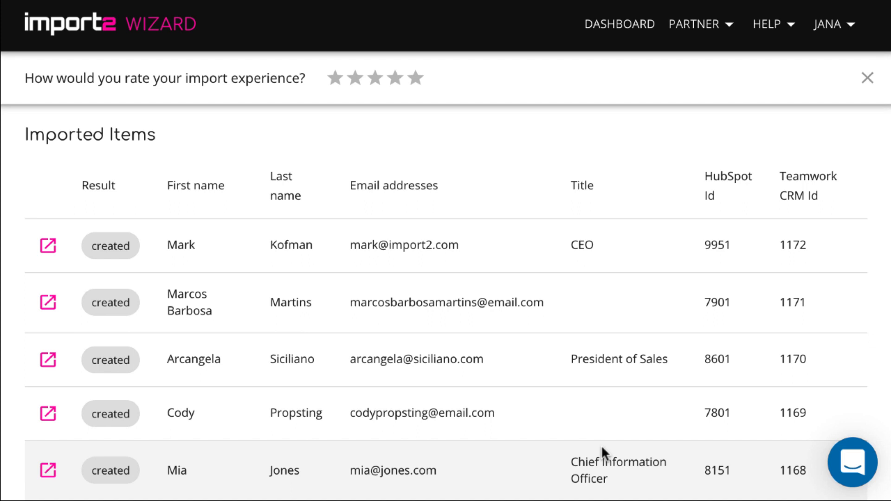
pyautogui.scroll(-1, 602, 448)
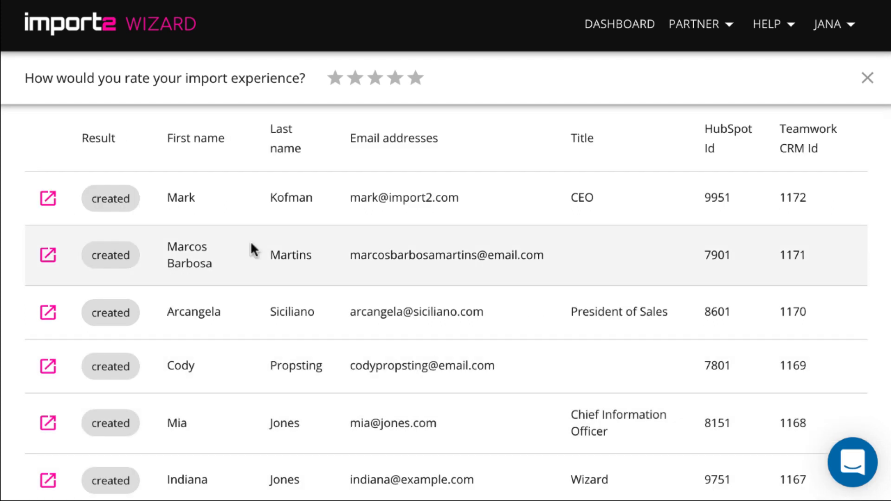
# - Open the first imported contact in Teamwork CRM, then view People > Contacts
pyautogui.click(46, 200)
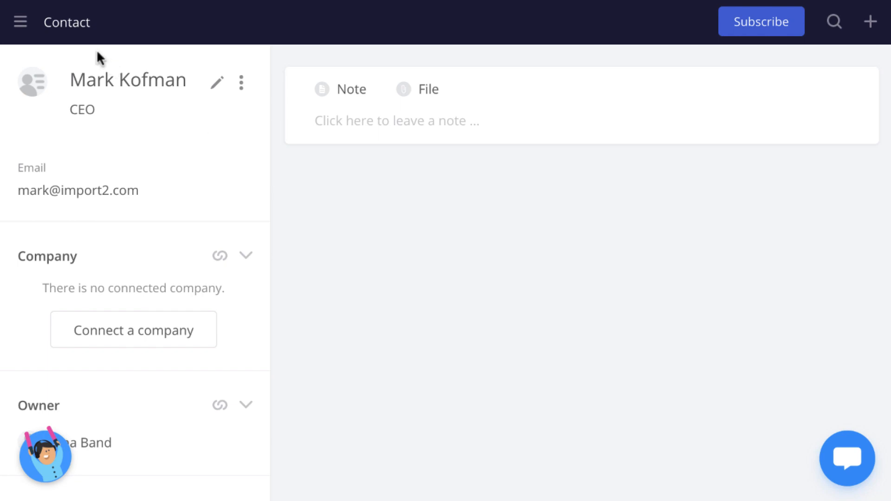
pyautogui.click(19, 25)
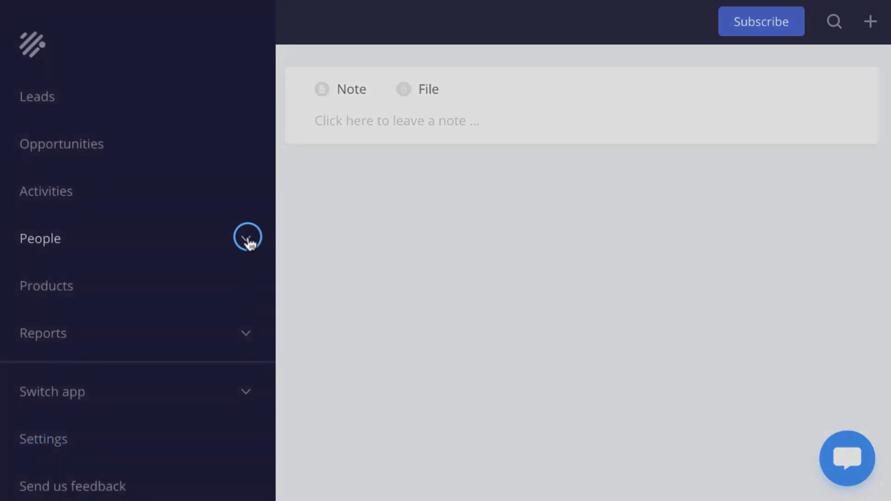
pyautogui.click(246, 239)
pyautogui.click(70, 288)
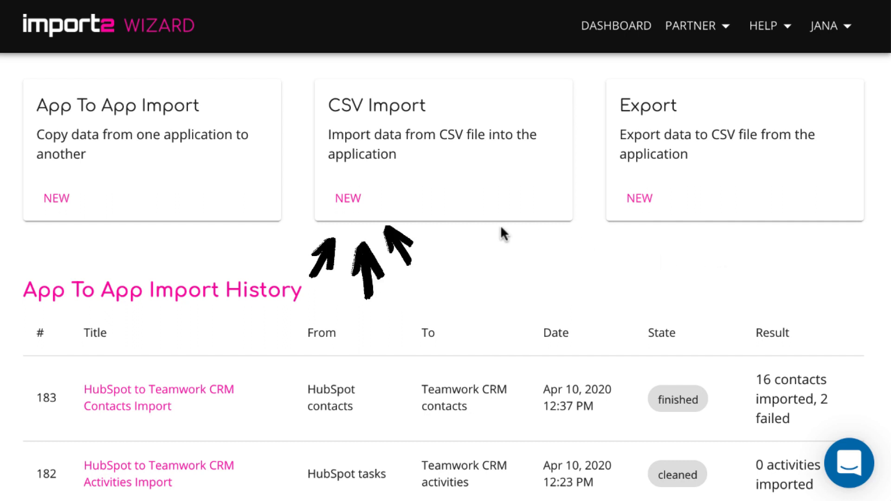
# - Start a new CSV import targeting Teamwork CRM Deals
pyautogui.click(350, 197)
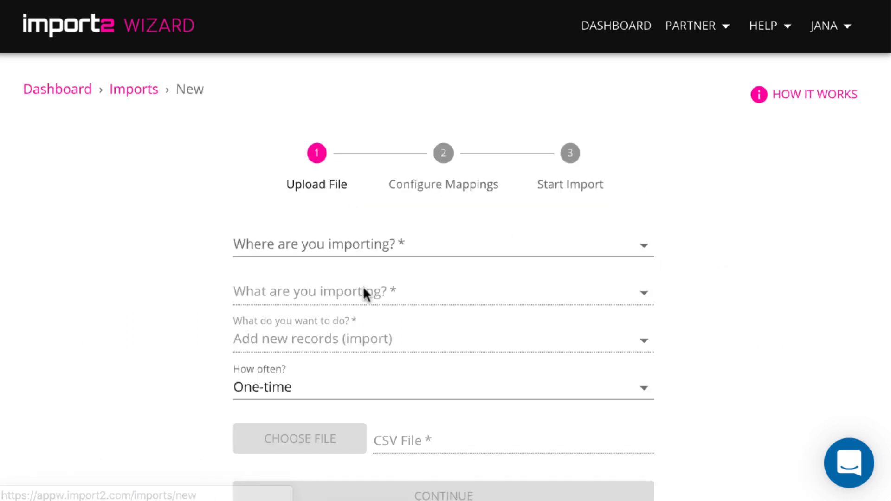
pyautogui.click(386, 250)
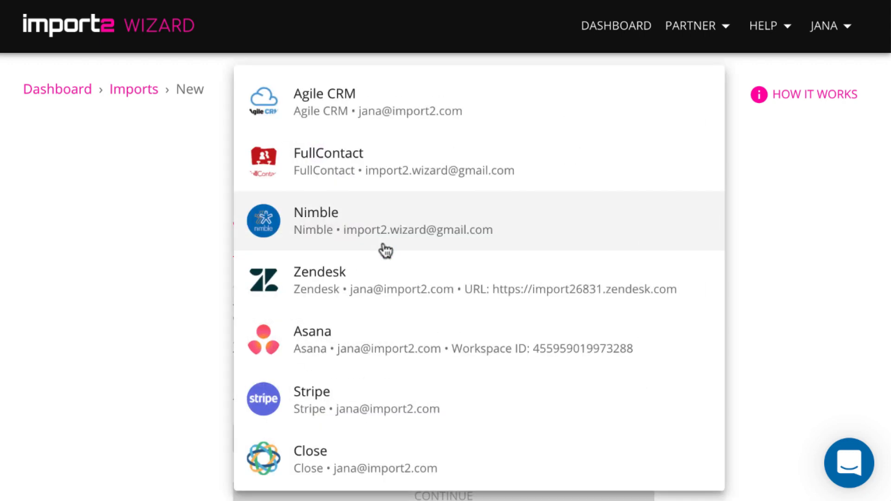
pyautogui.scroll(-10, 386, 251)
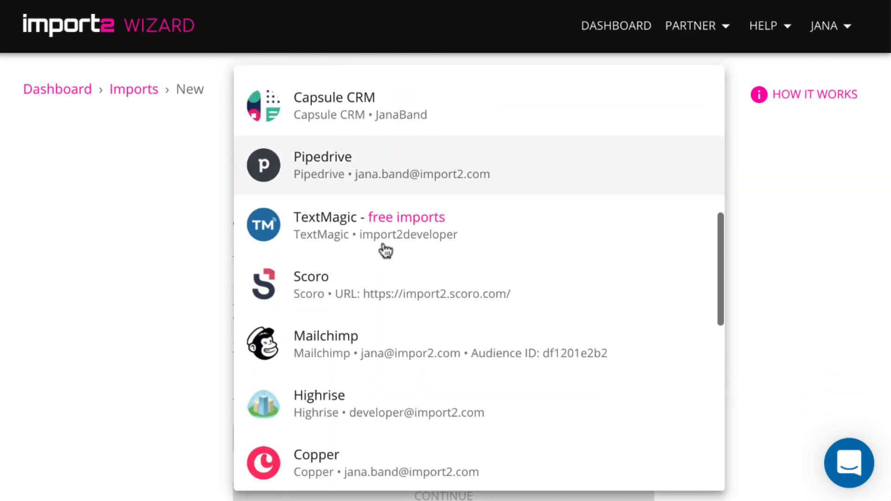
pyautogui.scroll(-10, 386, 250)
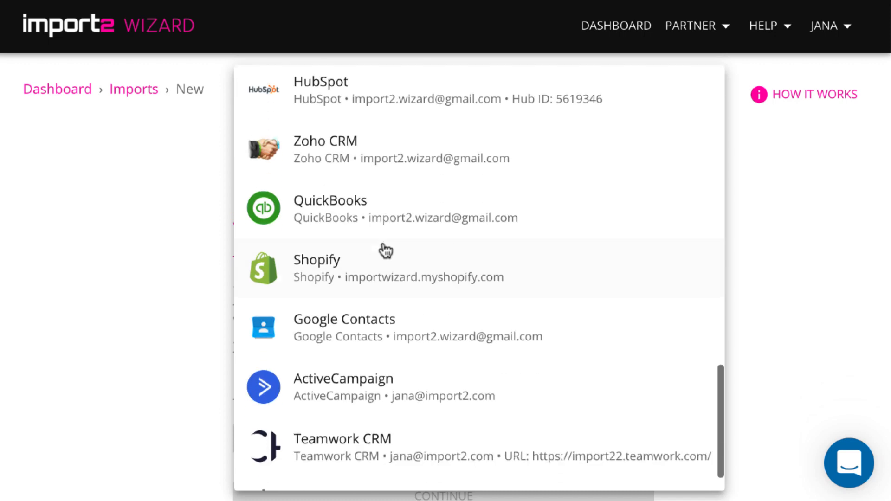
pyautogui.scroll(-2, 386, 251)
pyautogui.click(380, 405)
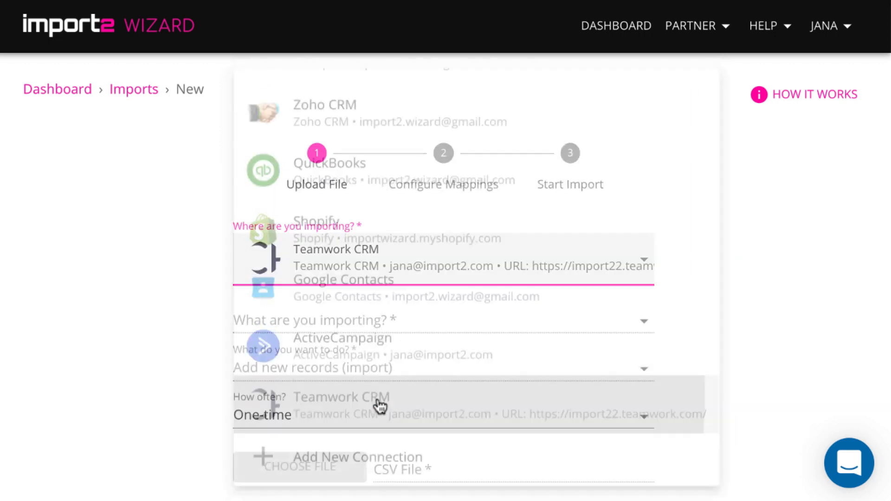
pyautogui.click(380, 325)
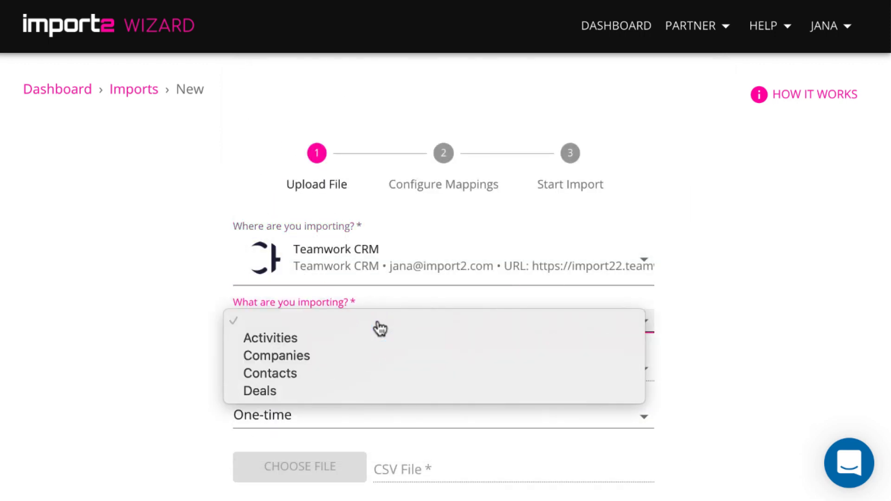
pyautogui.click(366, 391)
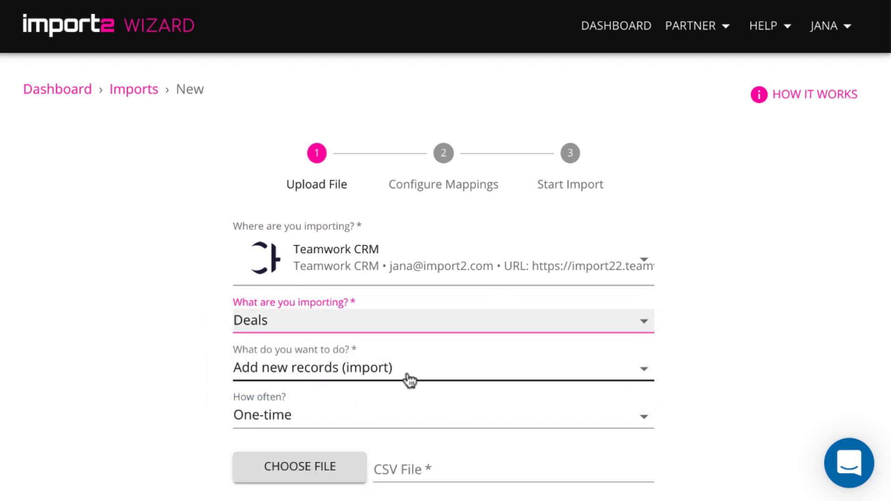
# - Keep 'Add new records (import)' as the action and bring up the CSV file picker
pyautogui.click(409, 380)
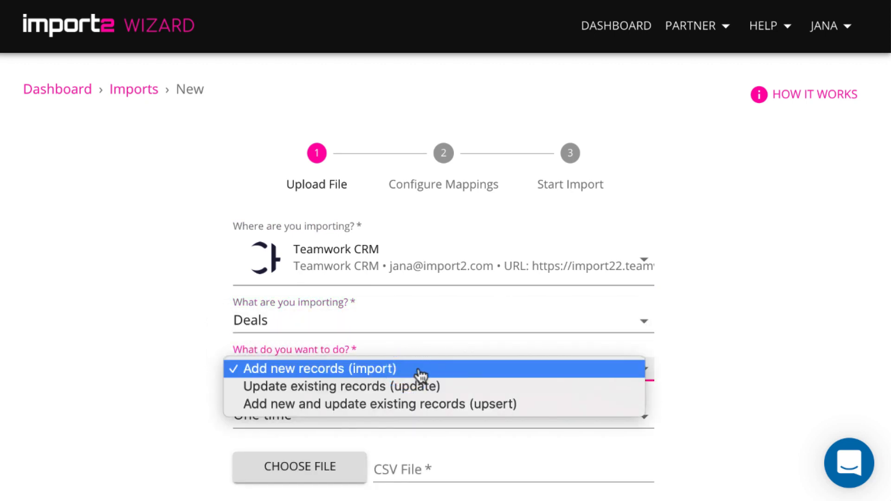
pyautogui.click(420, 370)
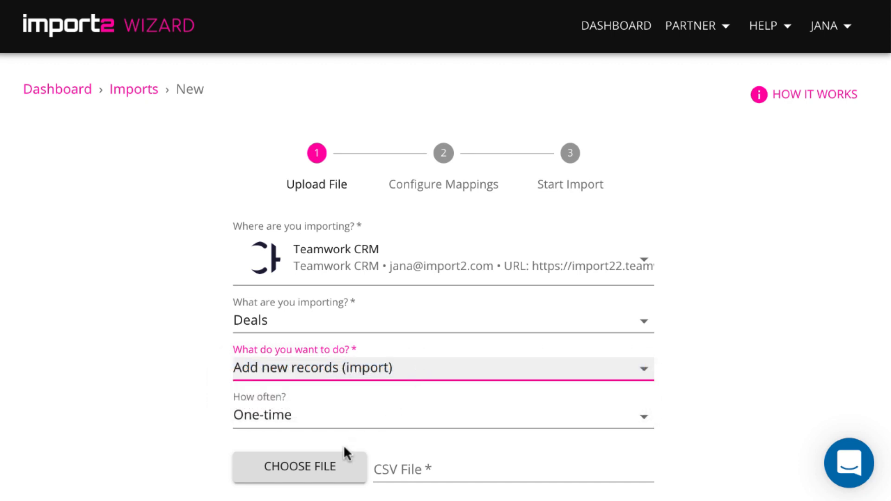
pyautogui.click(339, 468)
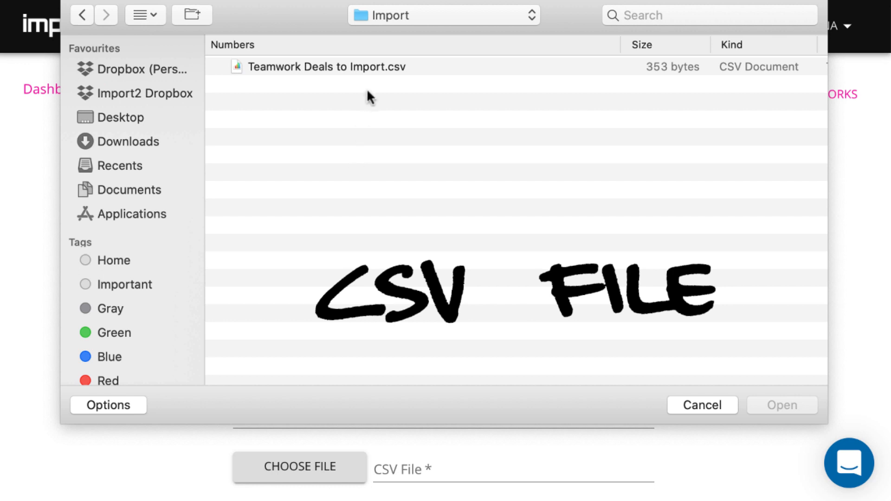
# - Upload Teamwork Deals to Import.csv and continue to field mapping for import #657
pyautogui.click(372, 67)
pyautogui.click(769, 405)
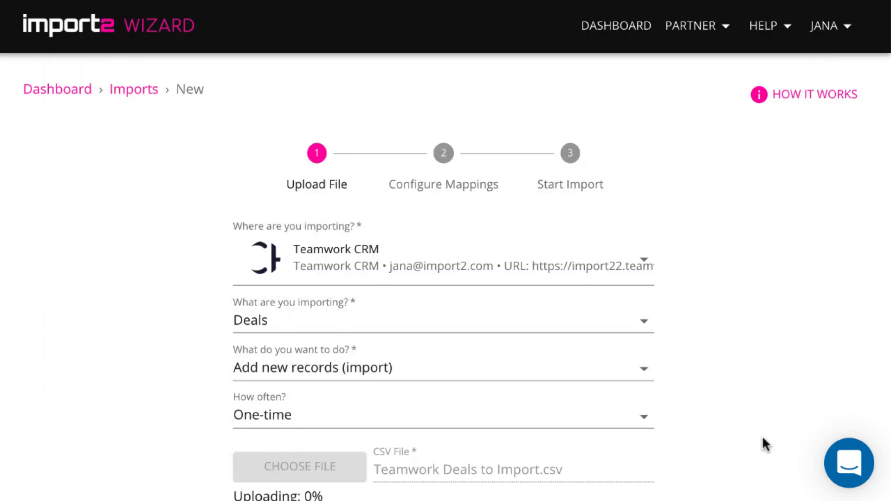
pyautogui.scroll(-2, 763, 439)
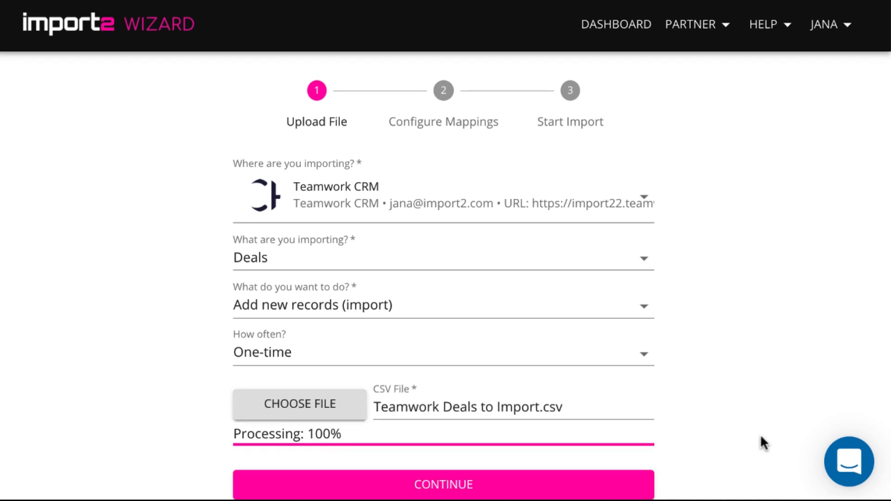
pyautogui.click(630, 482)
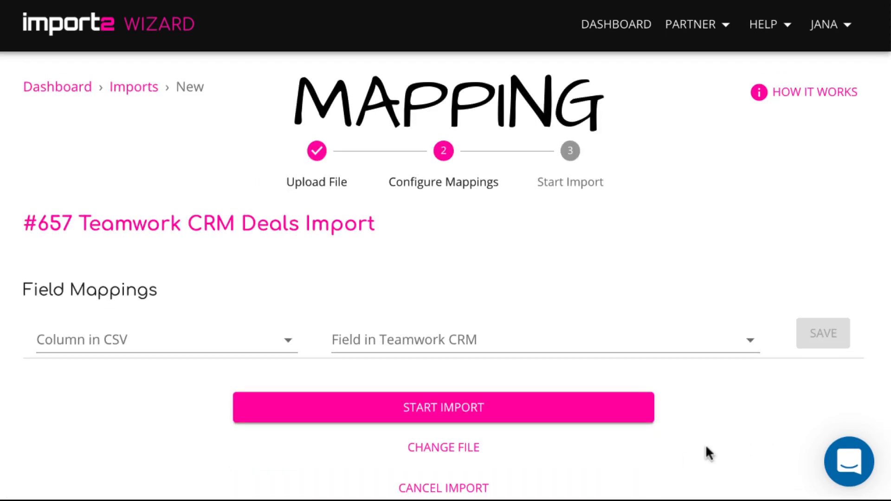
# - Map the CSV Title column to the CRM Title field and save
pyautogui.click(288, 337)
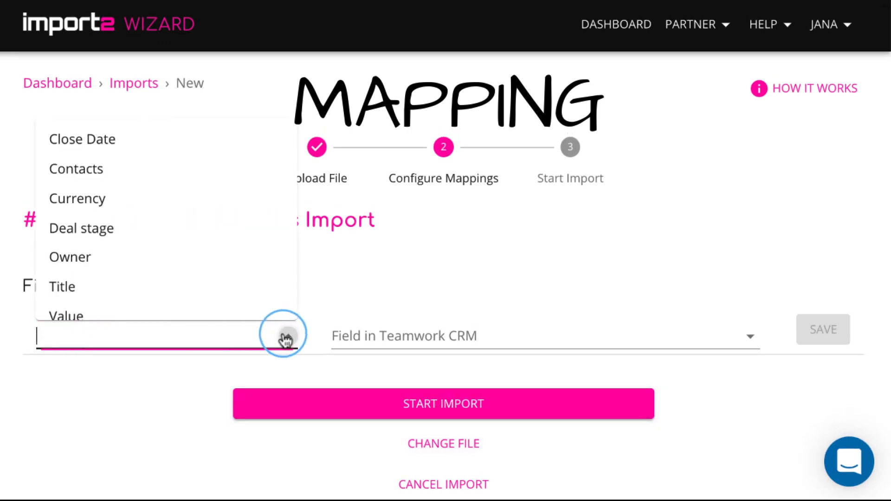
pyautogui.scroll(-1, 250, 291)
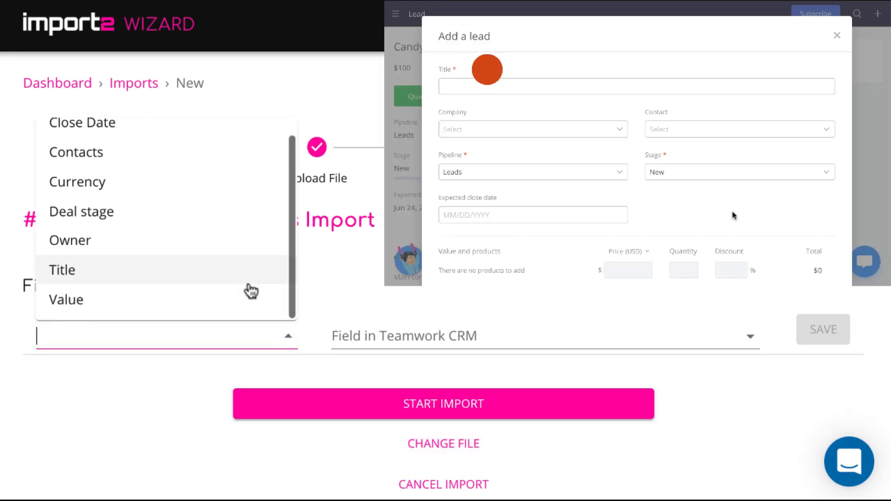
pyautogui.click(220, 270)
pyautogui.click(442, 335)
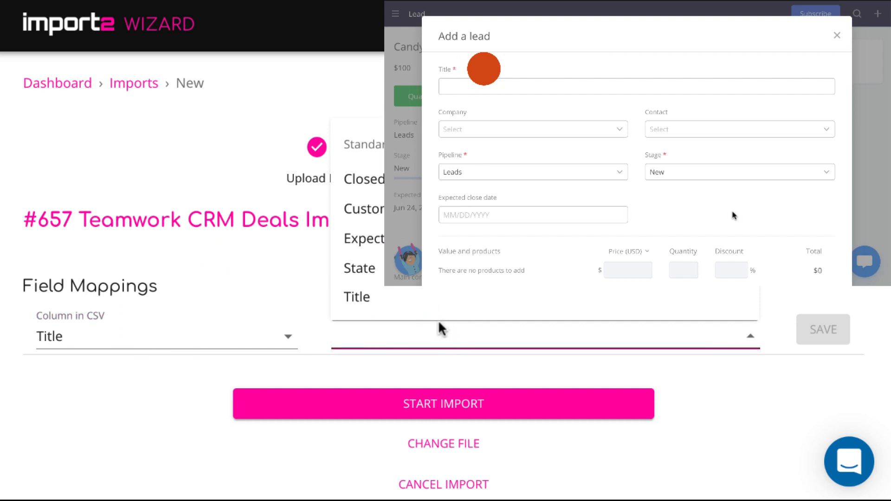
pyautogui.click(413, 307)
pyautogui.click(823, 332)
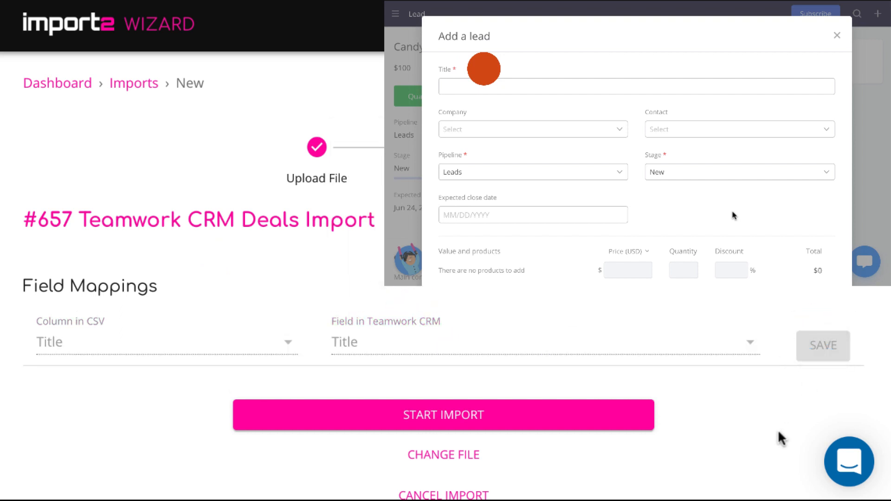
# - Map the CSV Value column to Custom value and save
pyautogui.scroll(-2, 780, 437)
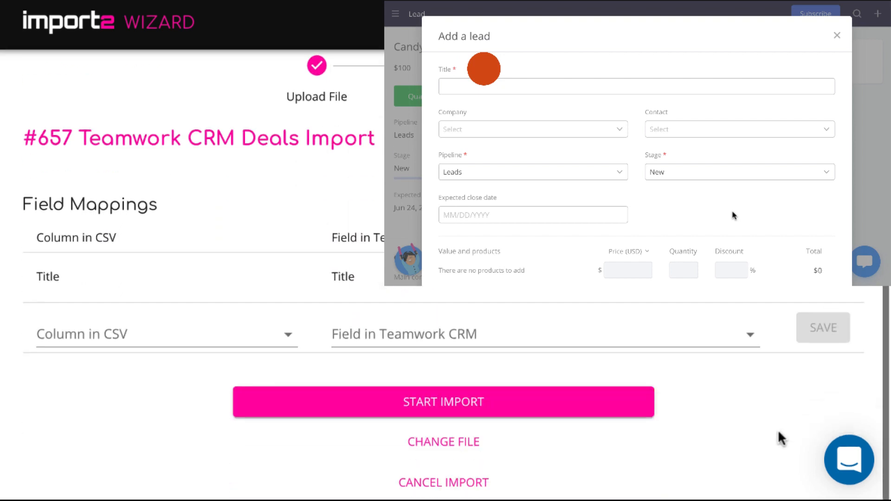
pyautogui.click(280, 331)
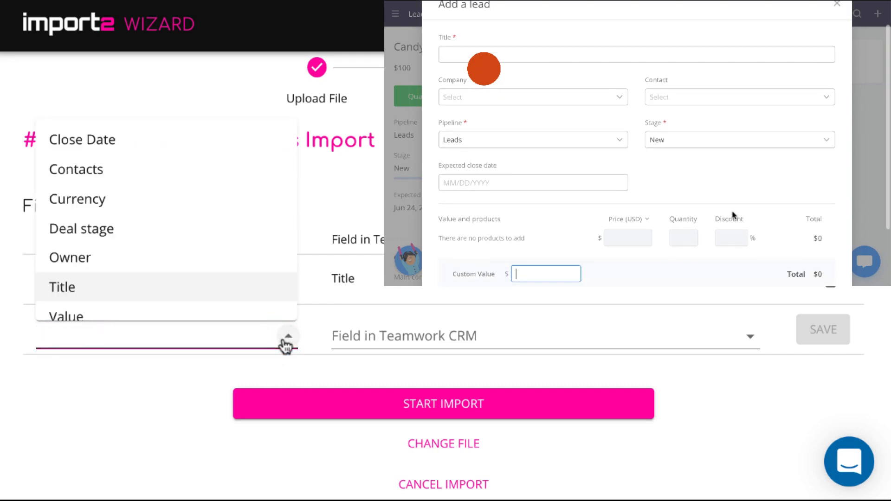
pyautogui.click(259, 291)
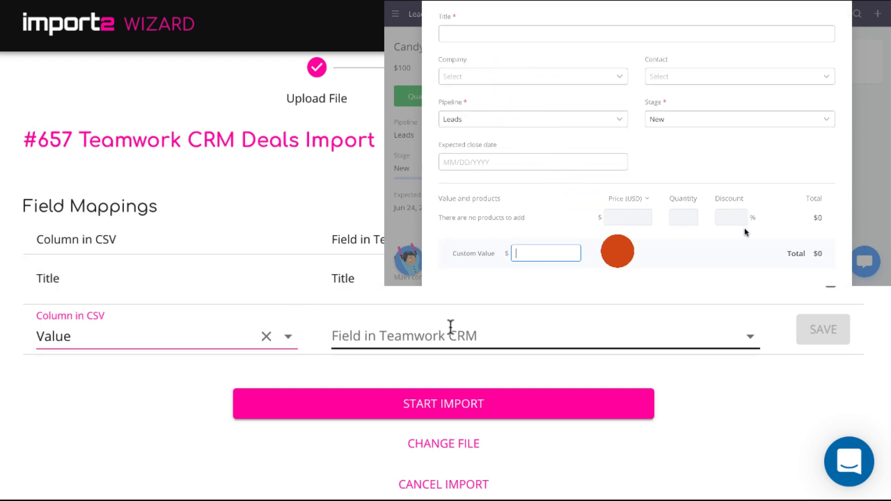
pyautogui.click(450, 334)
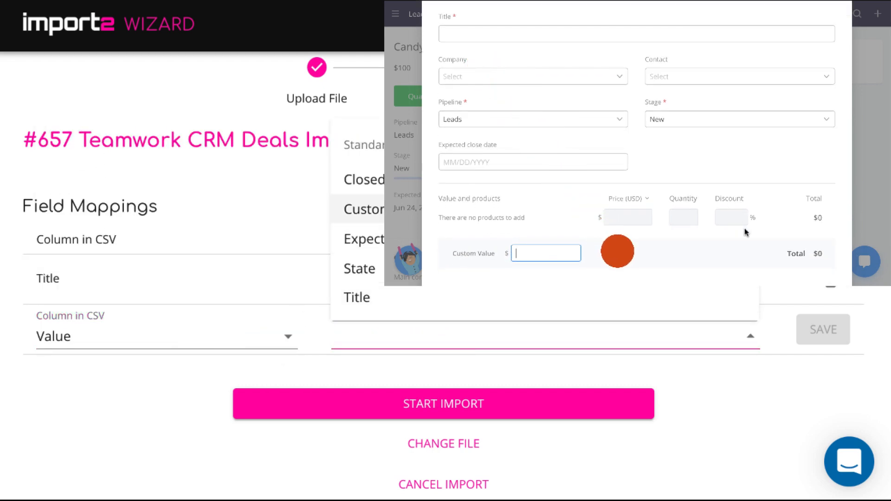
pyautogui.click(464, 209)
pyautogui.click(814, 336)
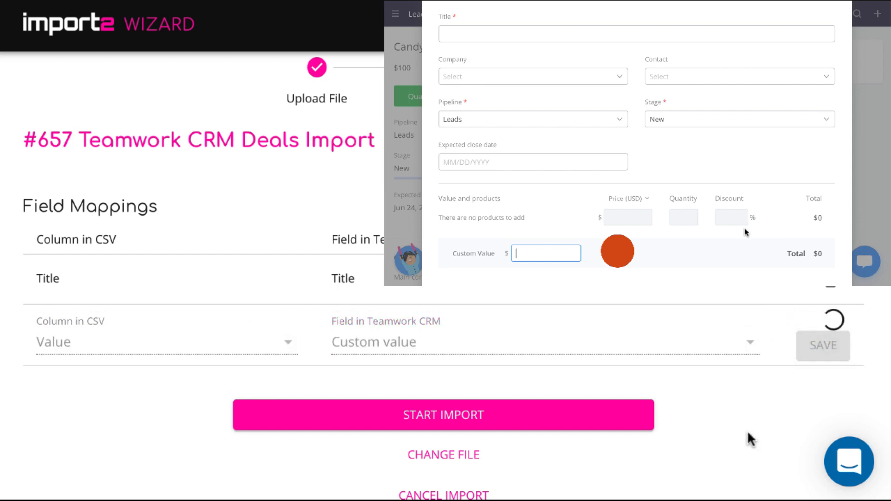
# - Map the CSV Deal stage column to Stage (name) and save
pyautogui.scroll(-1, 745, 439)
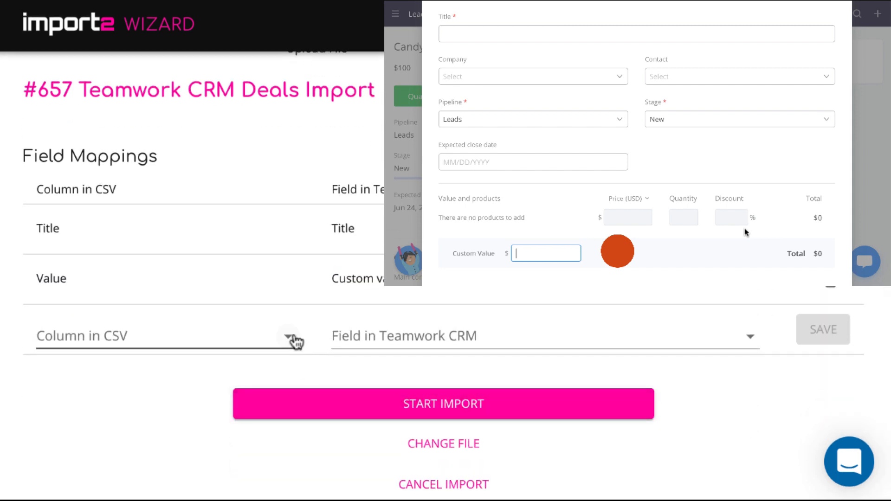
pyautogui.click(294, 339)
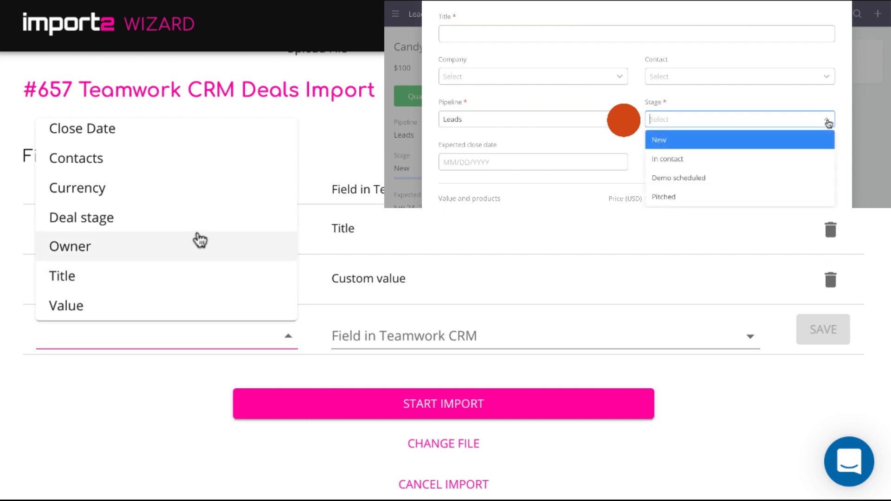
pyautogui.click(196, 224)
pyautogui.click(392, 335)
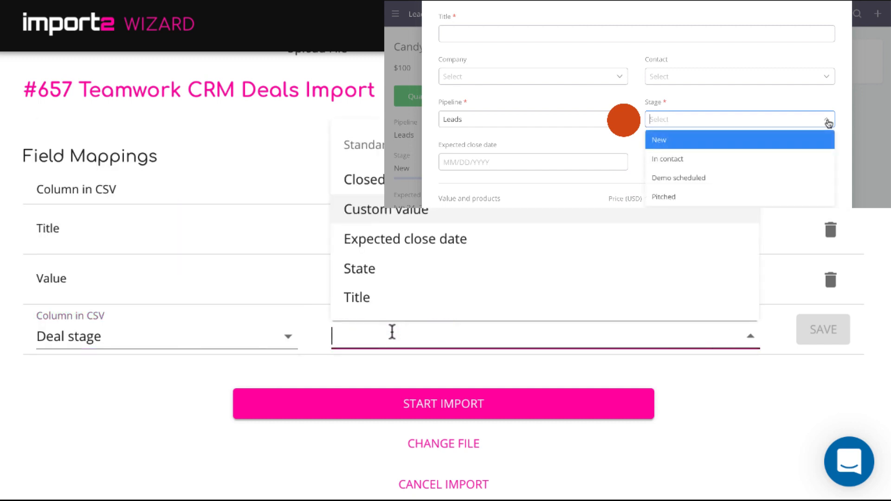
pyautogui.scroll(-3, 457, 272)
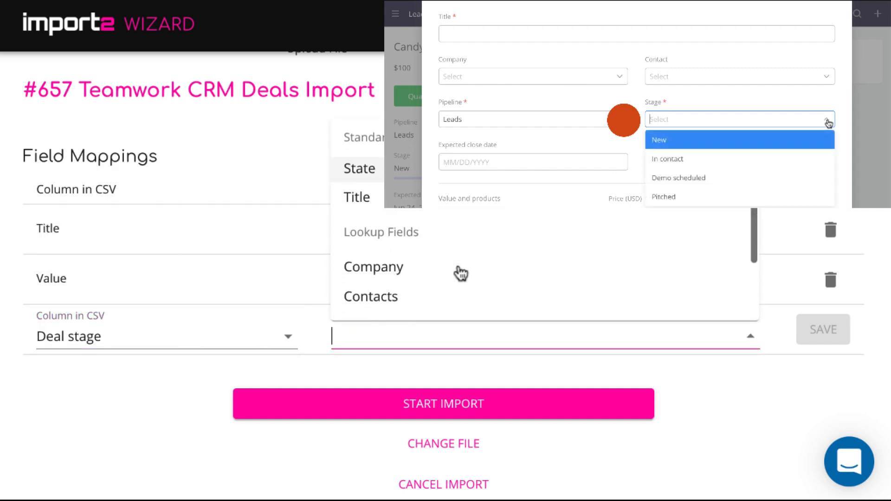
pyautogui.scroll(-2, 458, 273)
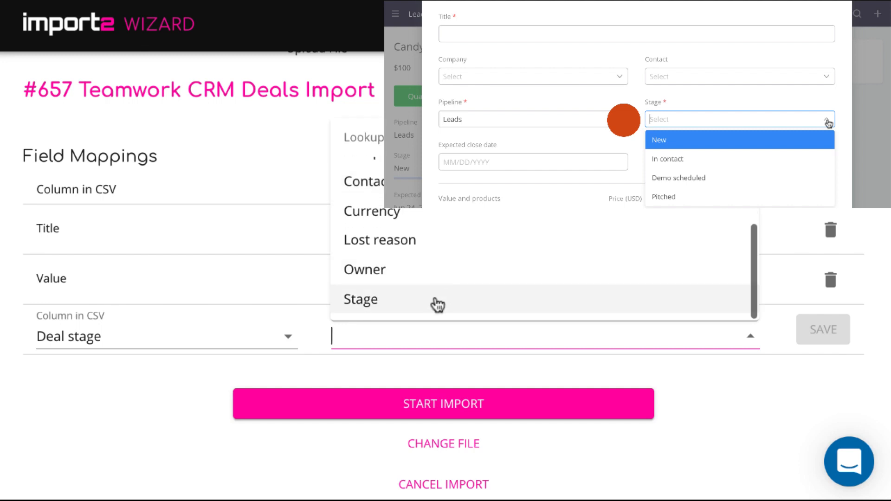
pyautogui.click(434, 302)
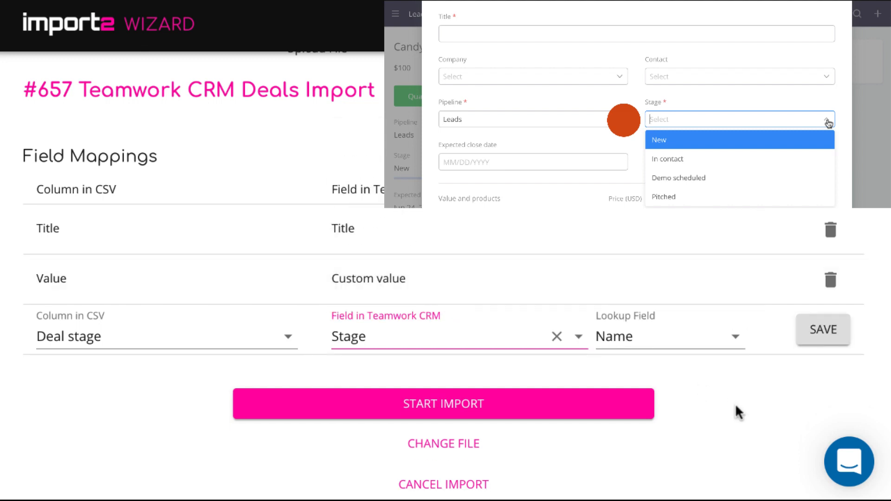
pyautogui.click(812, 335)
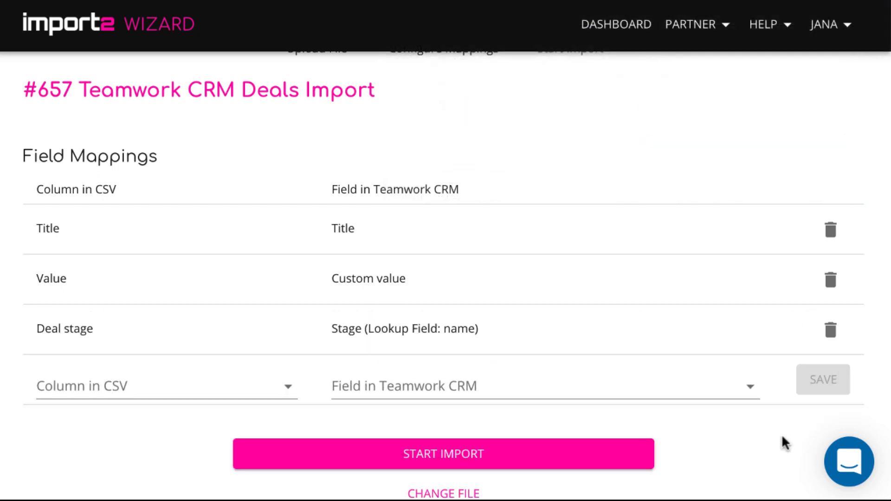
# - Map the CSV Currency column to Currency, matched by code, and save
pyautogui.scroll(-1, 782, 436)
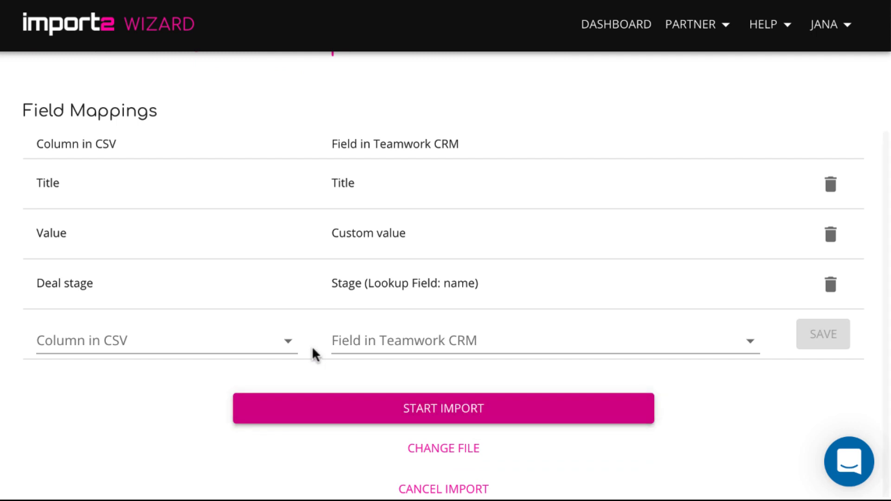
pyautogui.click(280, 351)
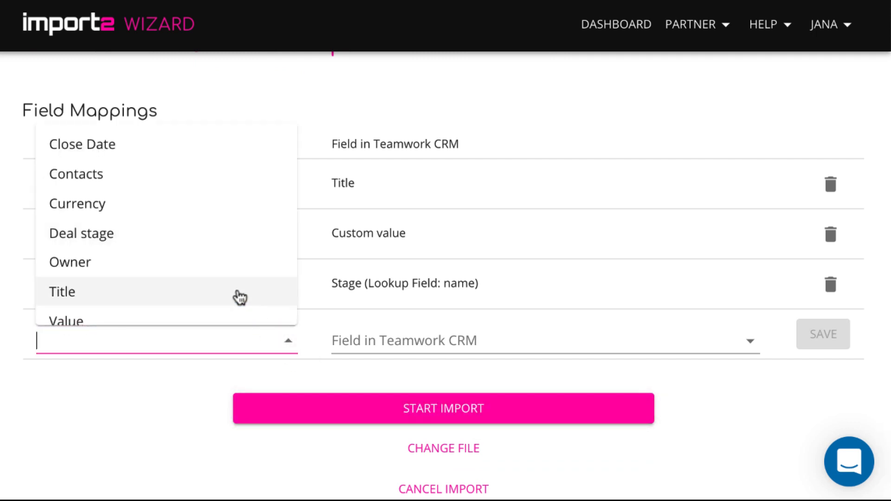
pyautogui.click(195, 212)
pyautogui.click(378, 342)
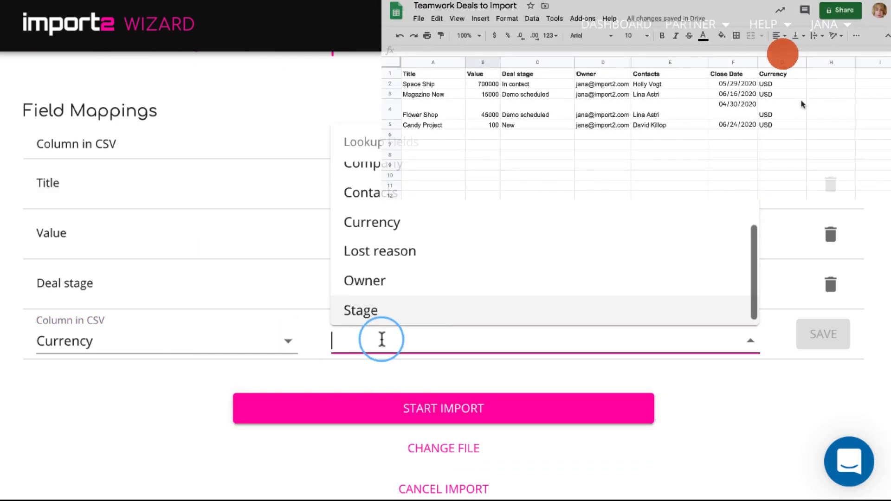
pyautogui.click(430, 213)
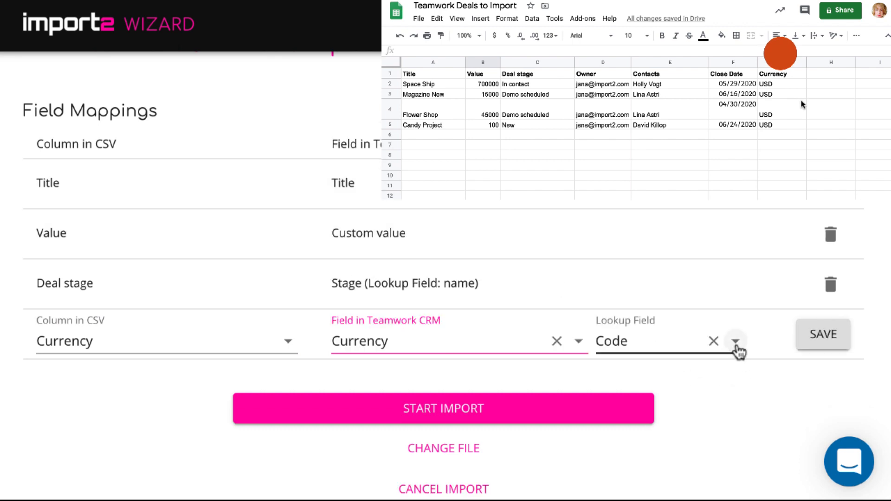
pyautogui.click(824, 336)
pyautogui.scroll(-2, 799, 414)
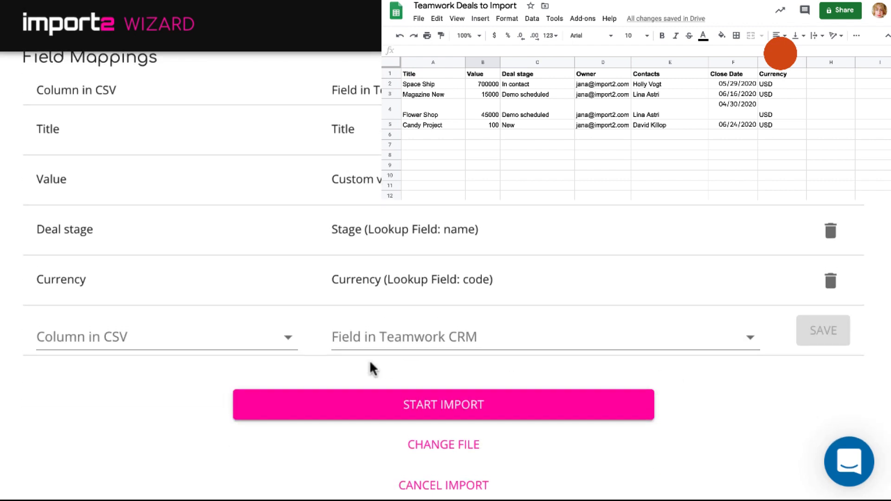
# - Map Close Date to Expected close date using date format 12/31/2017 (%m/%d/%Y) and save
pyautogui.click(288, 342)
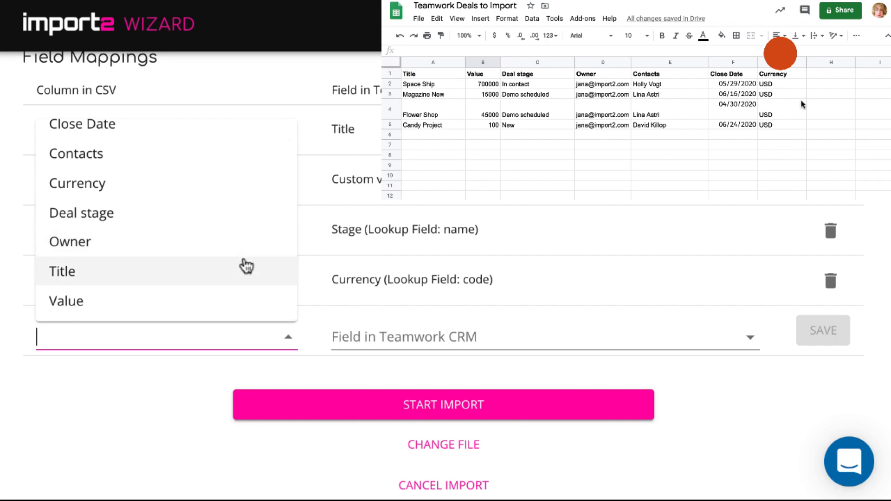
pyautogui.click(209, 126)
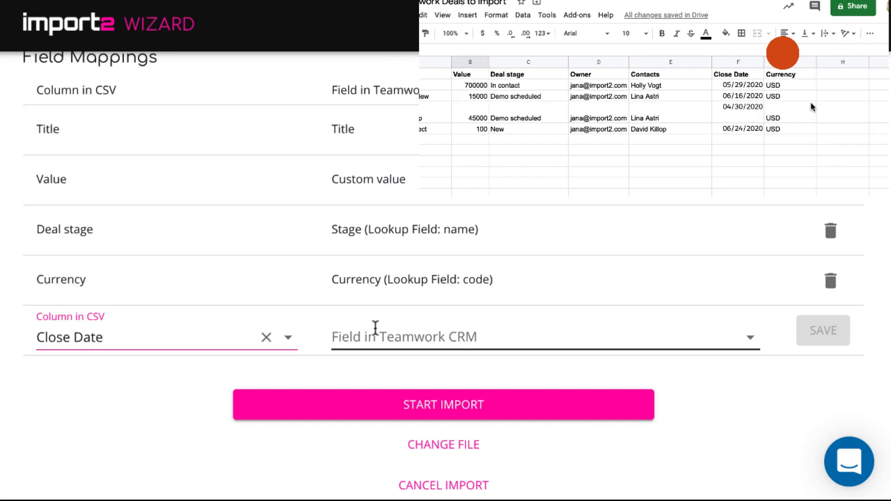
pyautogui.click(374, 329)
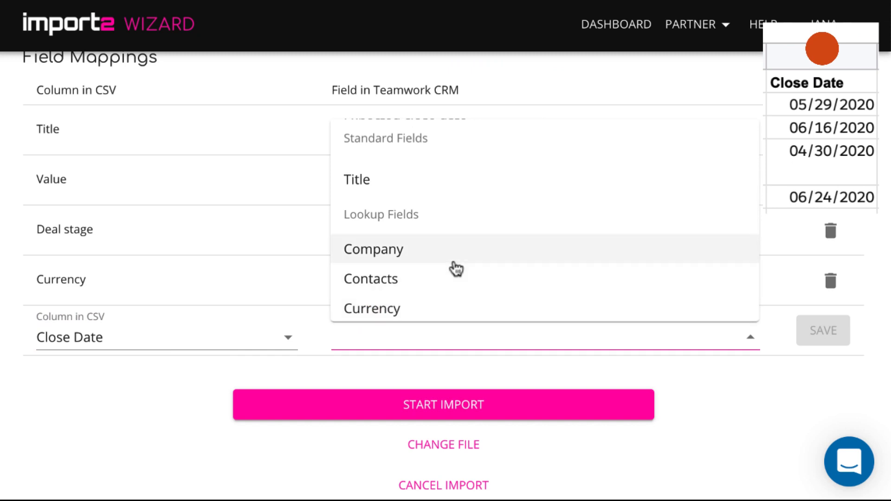
pyautogui.scroll(5, 453, 267)
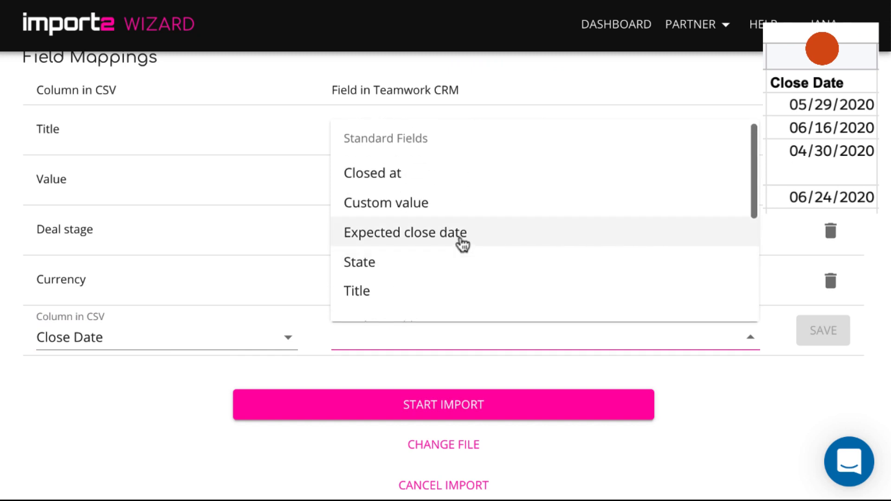
pyautogui.click(460, 232)
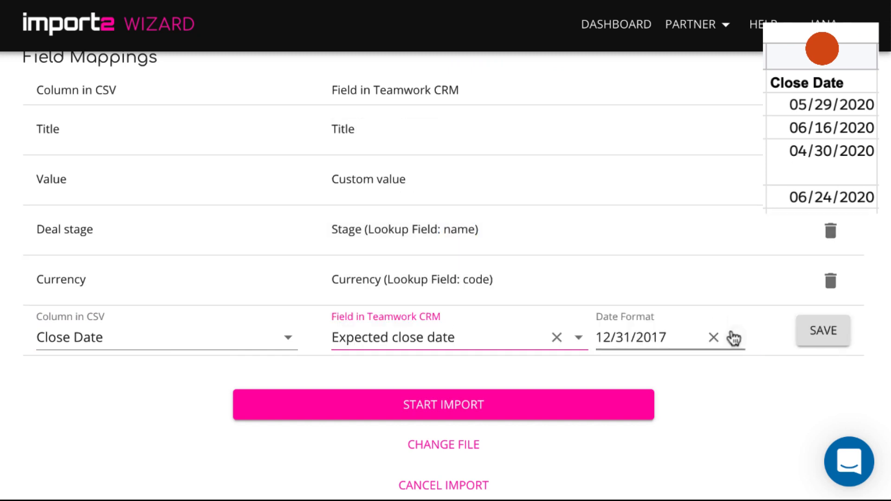
pyautogui.click(733, 339)
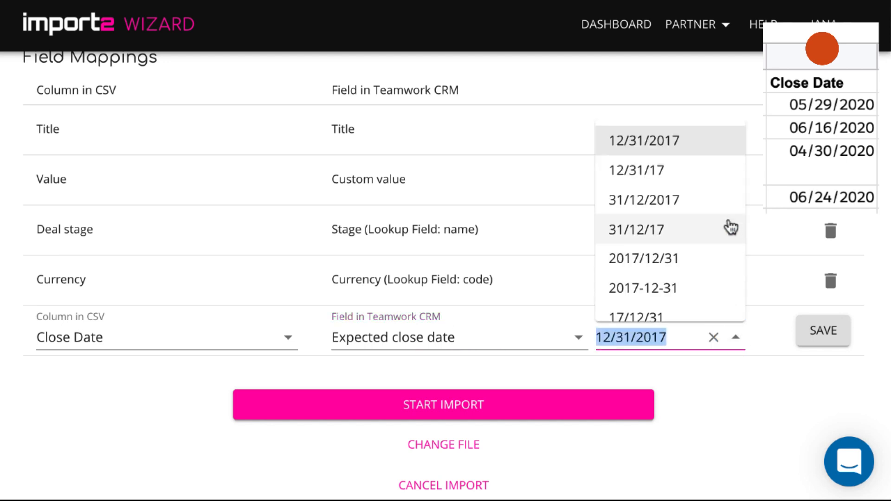
pyautogui.click(709, 147)
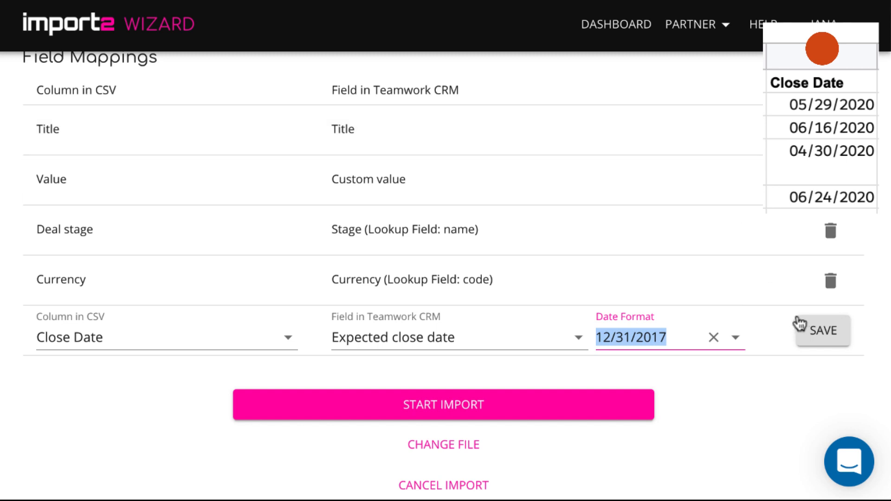
pyautogui.click(816, 332)
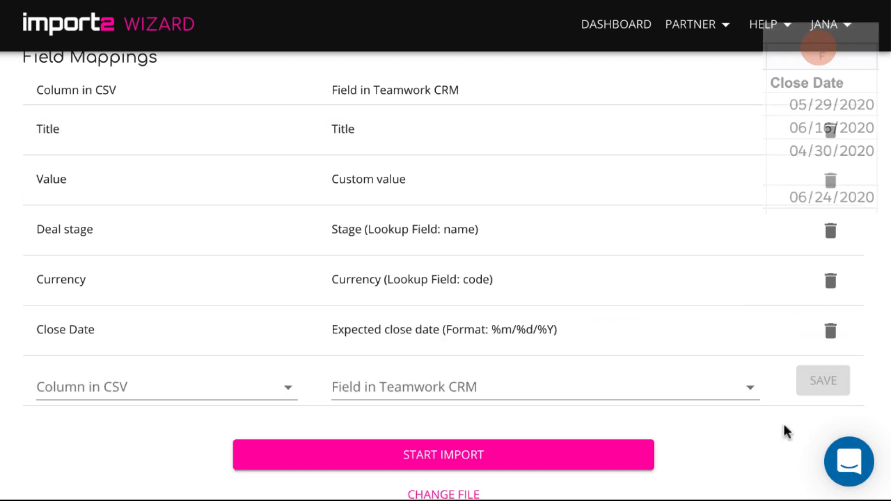
pyautogui.scroll(-2, 784, 424)
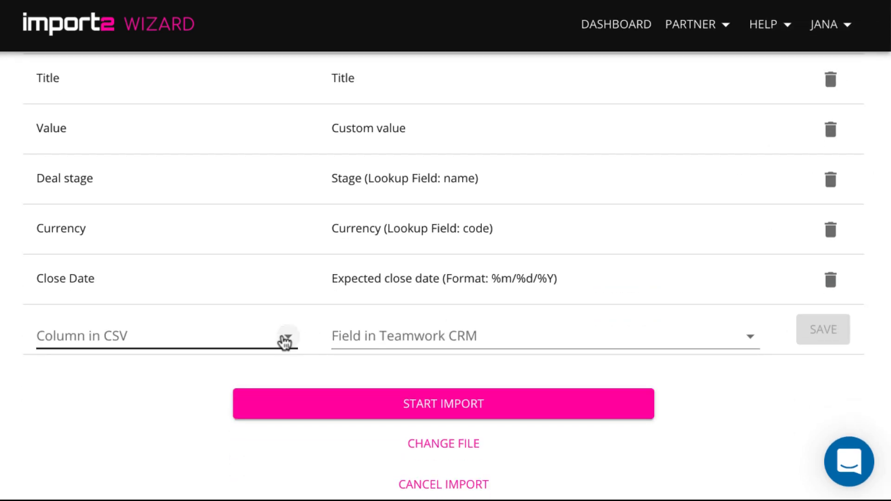
# - Add a Contacts-to-Contacts field mapping with lookup field Full Name and save it
pyautogui.click(286, 342)
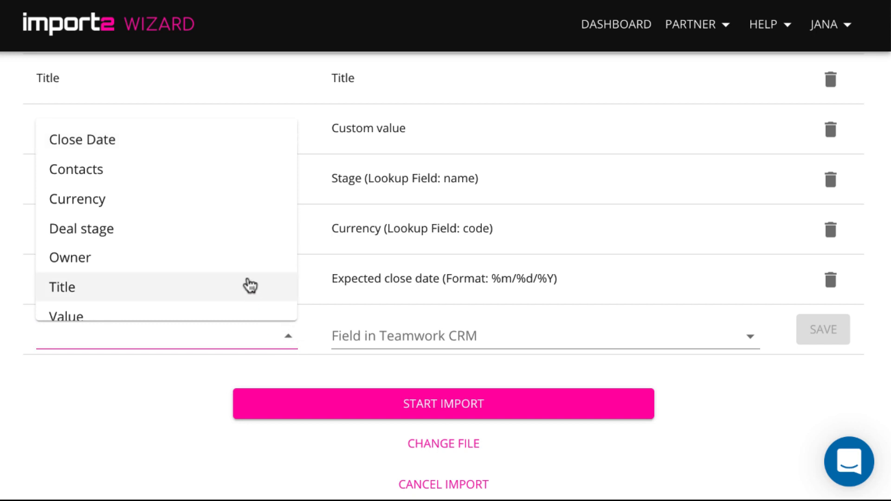
pyautogui.click(217, 163)
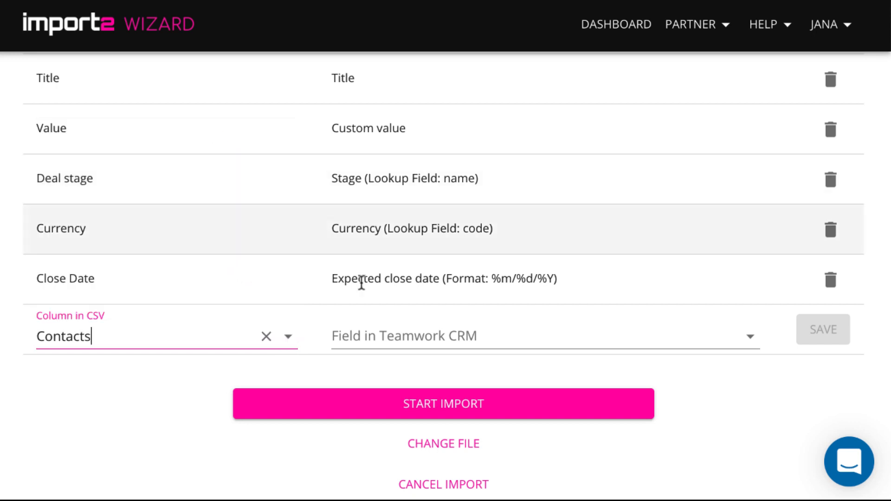
pyautogui.click(463, 336)
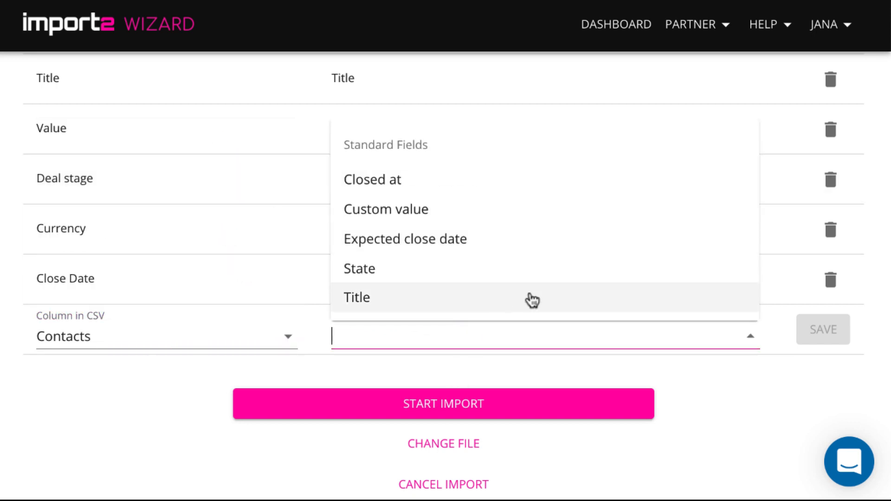
pyautogui.scroll(-3, 531, 299)
pyautogui.click(486, 267)
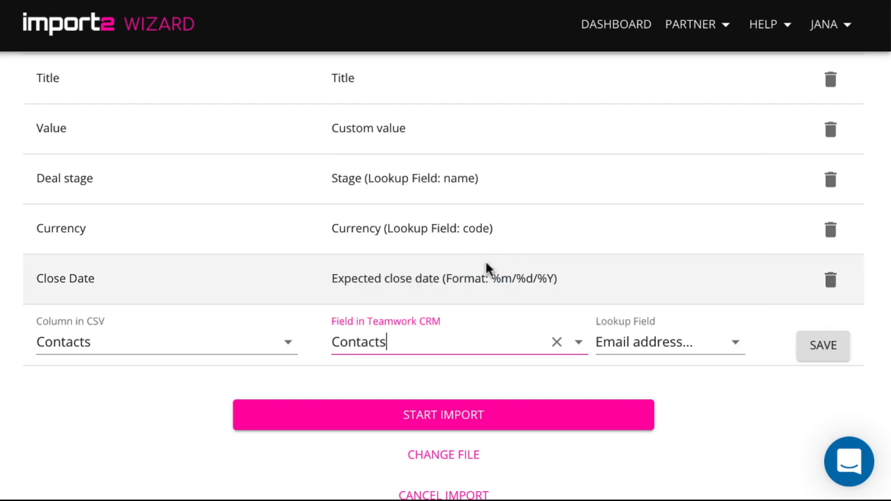
pyautogui.click(733, 339)
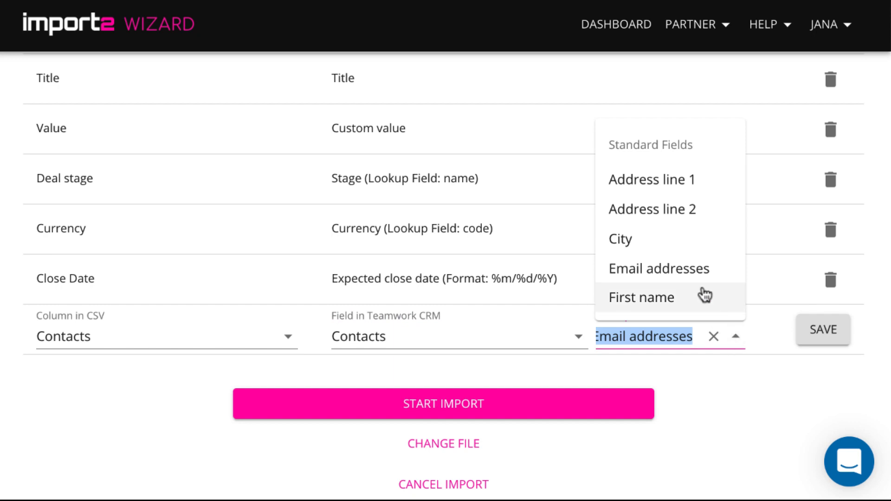
pyautogui.scroll(-2, 703, 295)
pyautogui.click(697, 272)
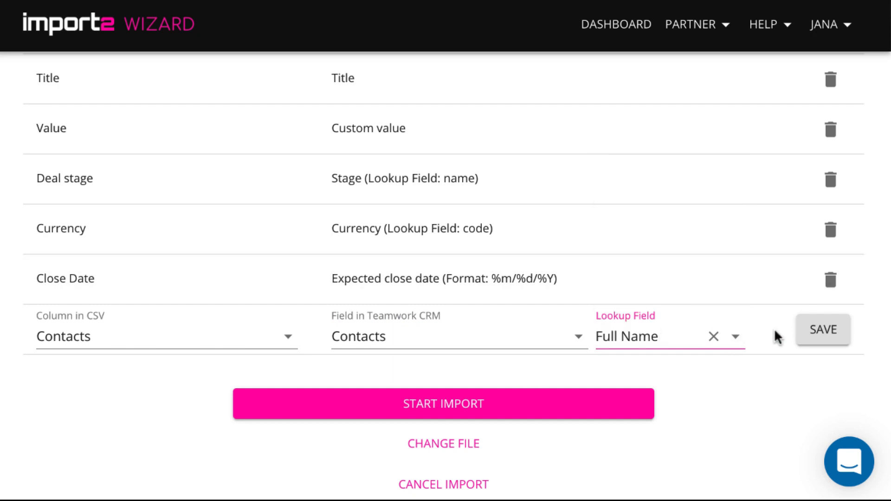
pyautogui.click(812, 330)
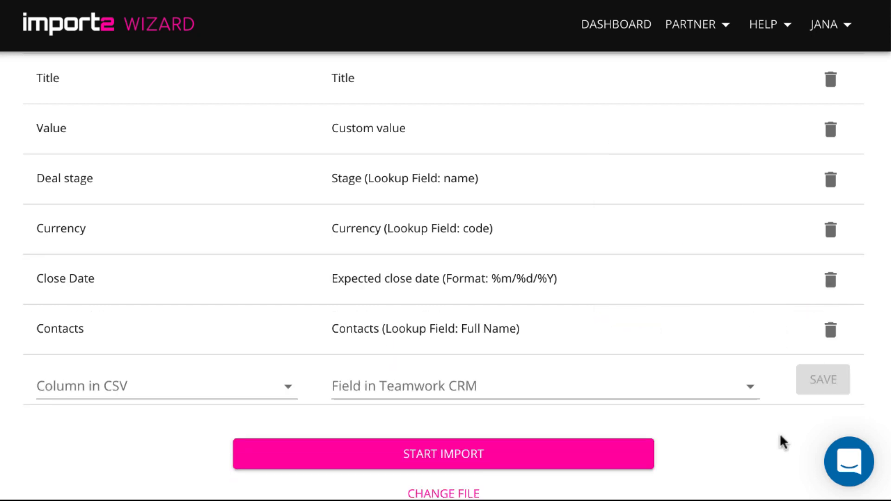
pyautogui.scroll(-1, 784, 442)
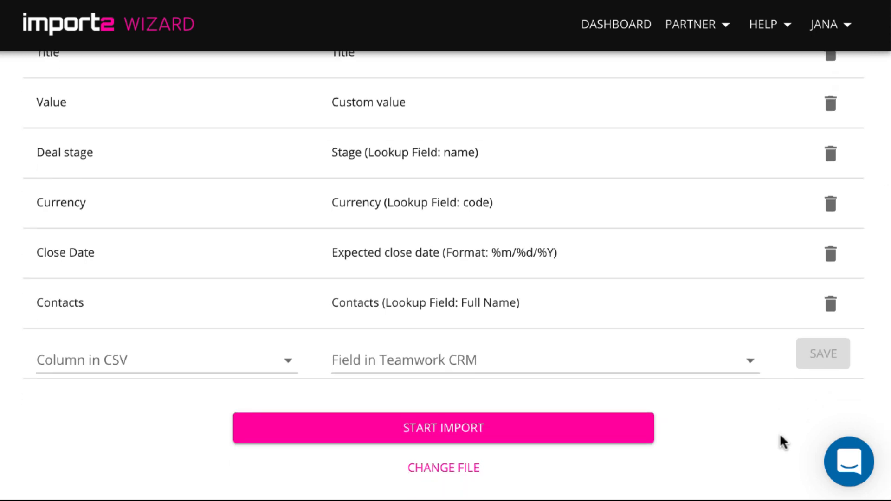
pyautogui.scroll(-1, 782, 442)
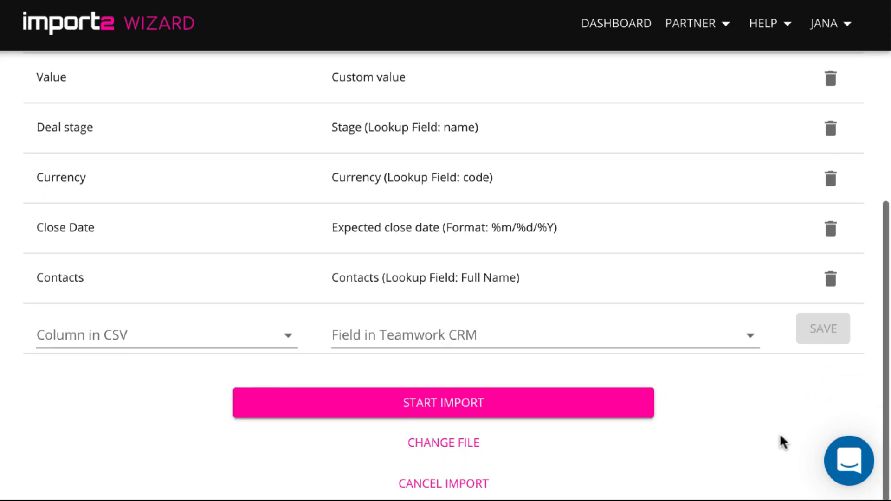
# - Run import #657 of the 4 deals, then open the imported Space Ship deal in Teamwork CRM
pyautogui.click(497, 416)
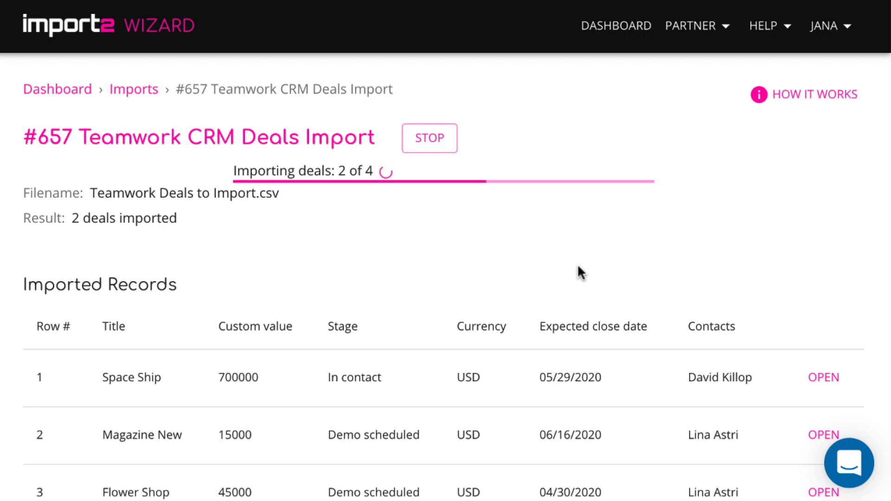
pyautogui.scroll(-5, 579, 271)
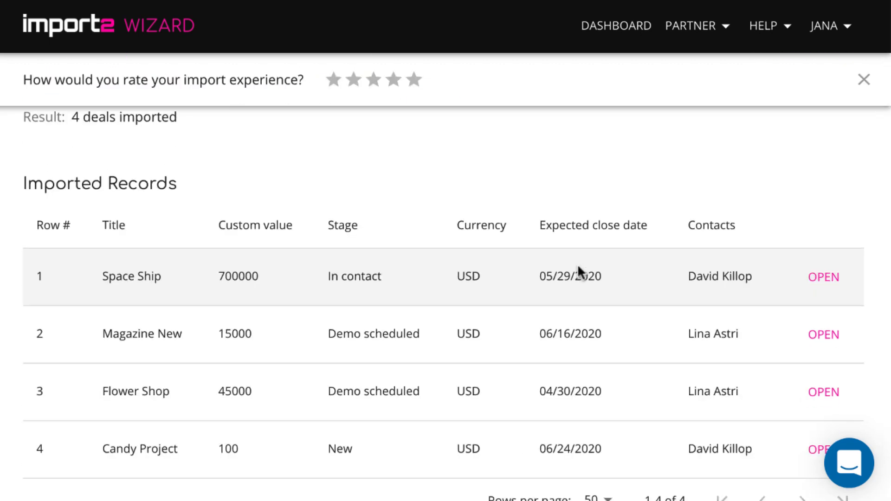
pyautogui.scroll(2, 579, 267)
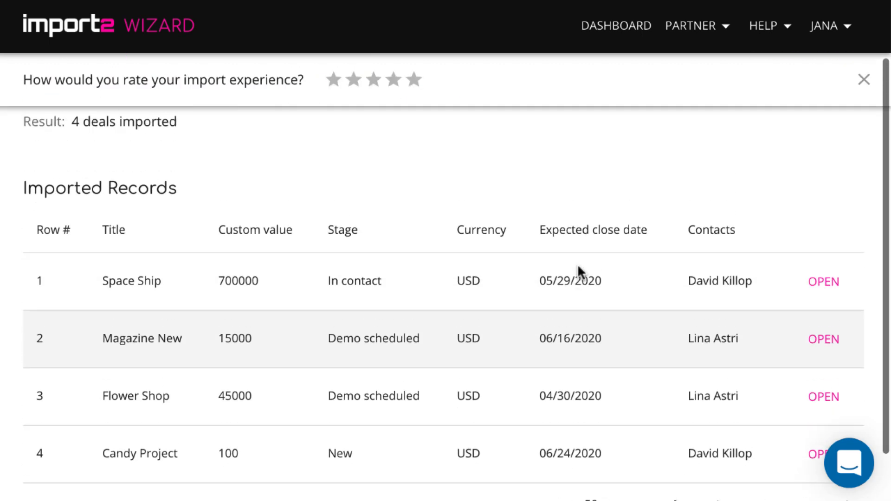
pyautogui.scroll(2, 579, 272)
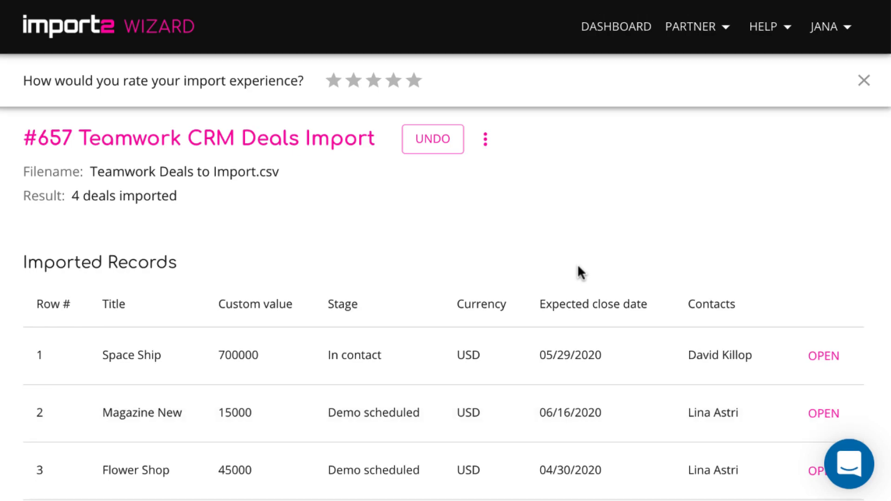
pyautogui.click(824, 356)
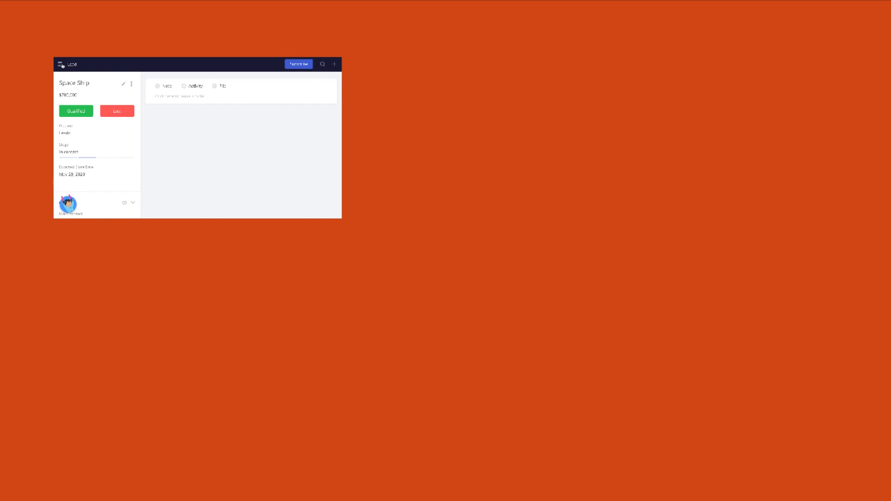
# - Go to the Leads pipeline board and open the Candy Project deal card
pyautogui.click(61, 65)
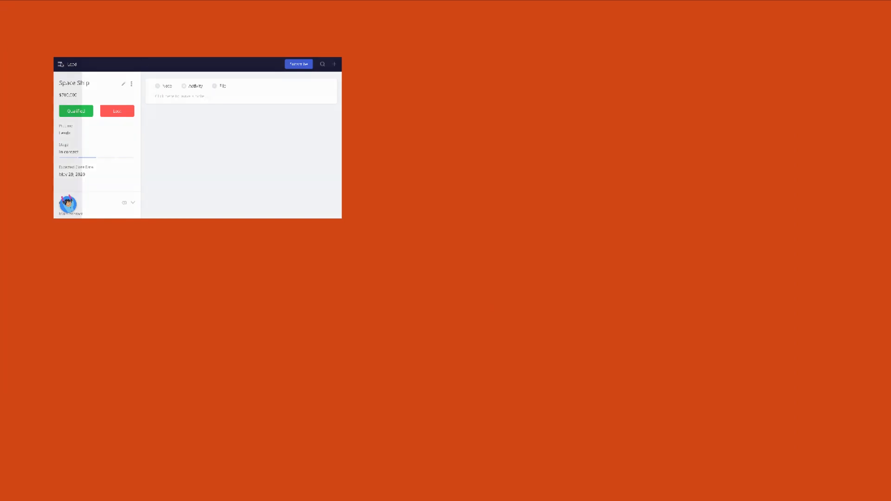
pyautogui.click(64, 88)
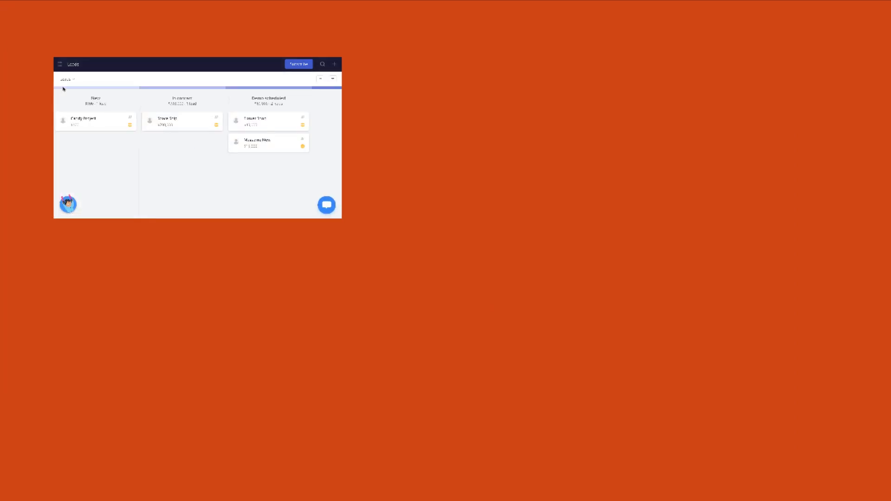
pyautogui.click(86, 128)
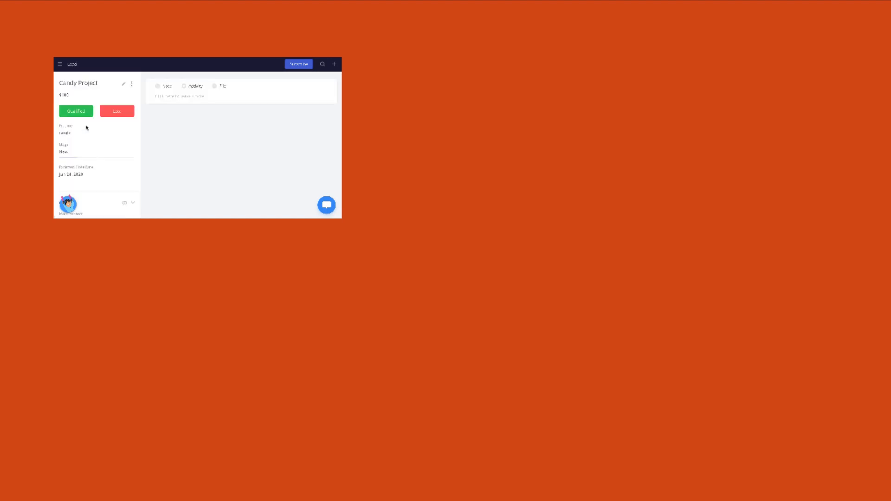